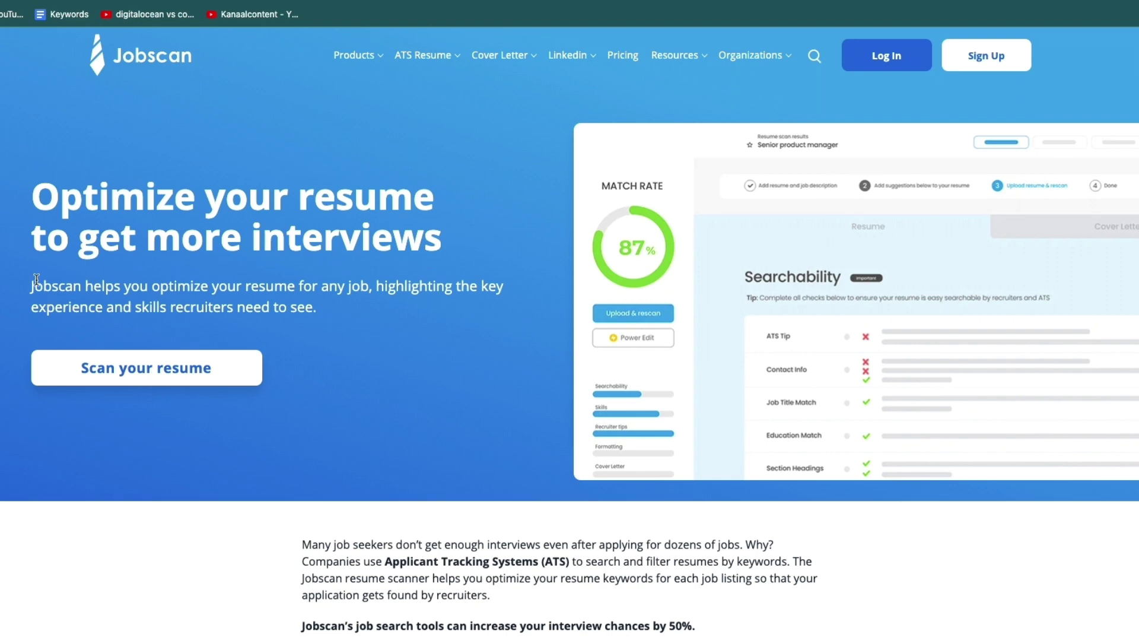
- Start the resume scan and choose the resume file to upload from the Open dialog
{"action": "mouse_move", "coordinate": [31, 285]}
{"action": "left_mouse_down"}
{"action": "mouse_move", "coordinate": [370, 299]}
{"action": "mouse_move", "coordinate": [168, 313]}
{"action": "mouse_move", "coordinate": [317, 311]}
{"action": "left_mouse_up"}
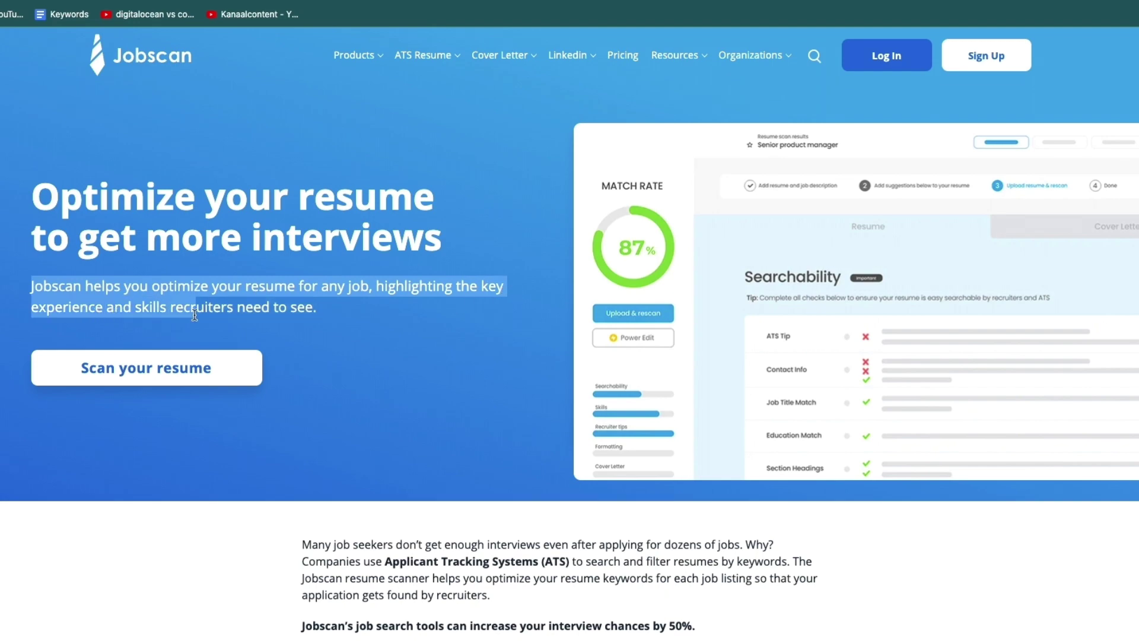
{"action": "left_click", "coordinate": [310, 330]}
{"action": "left_click", "coordinate": [147, 370]}
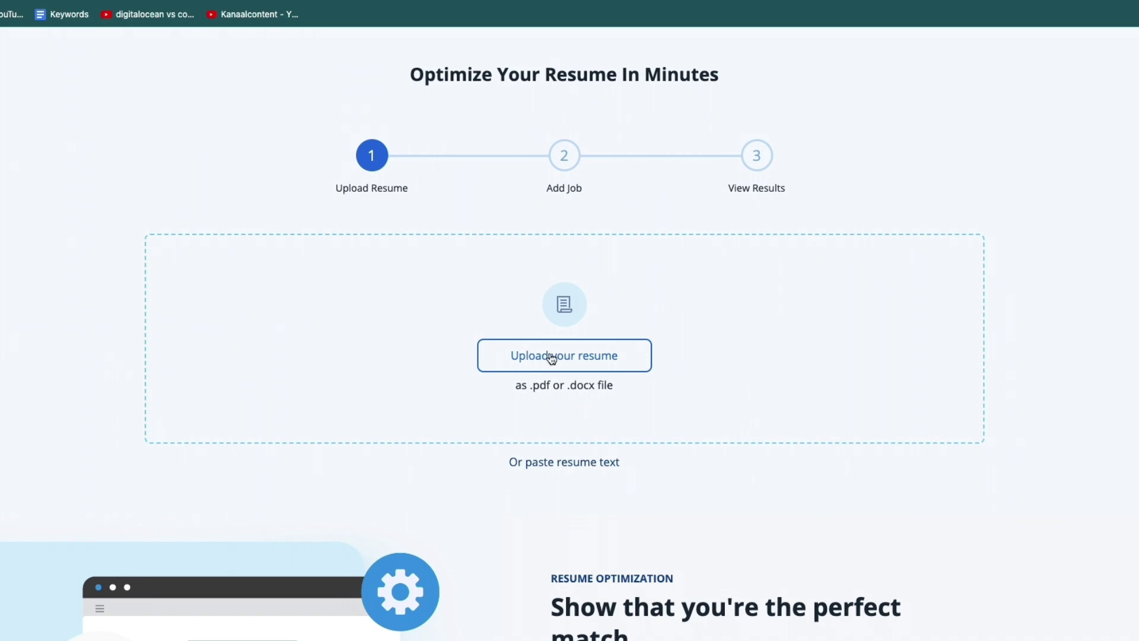
{"action": "left_click", "coordinate": [650, 356]}
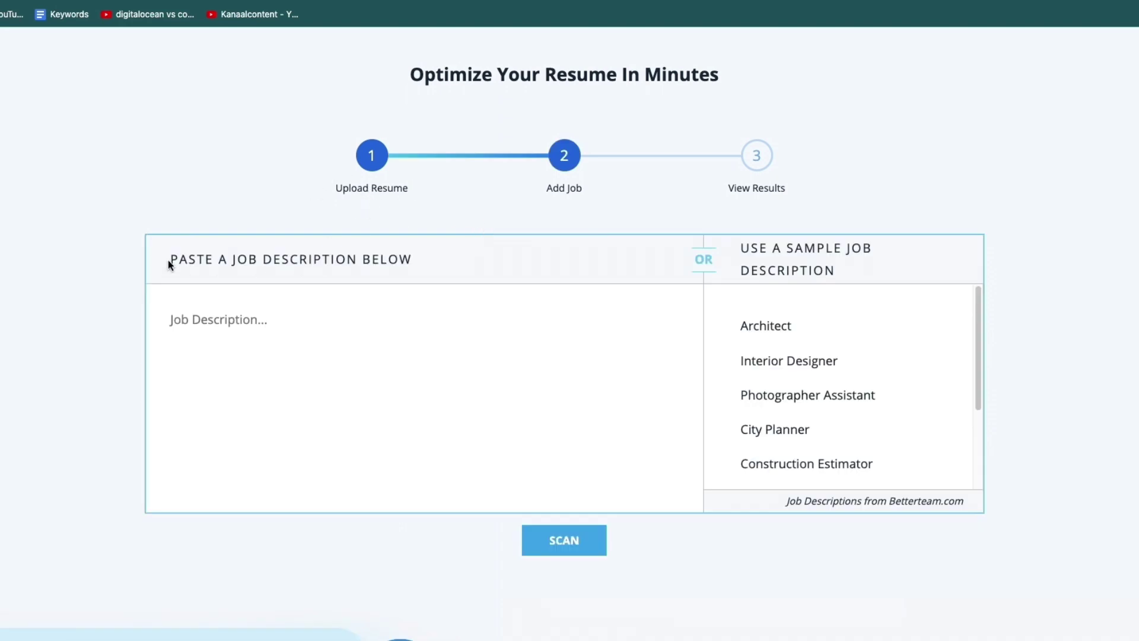
- Load the Social Media Assistant sample job description and scan the resume against it
{"action": "left_click_drag", "start_coordinate": [169, 261], "coordinate": [405, 261]}
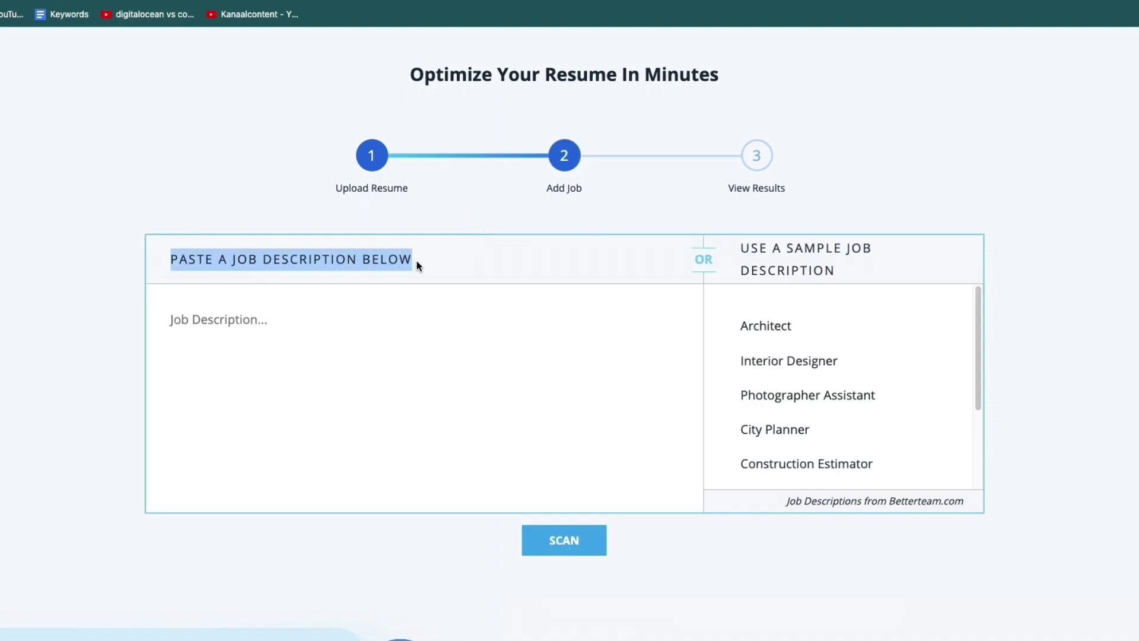
{"action": "triple_click", "coordinate": [782, 250]}
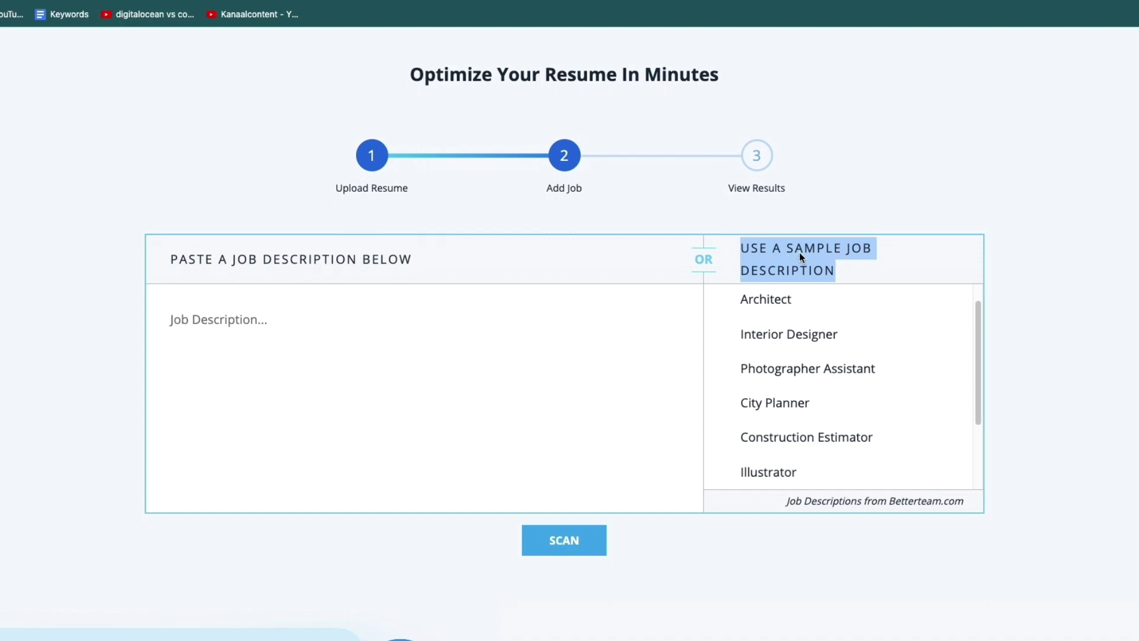
{"action": "scroll", "coordinate": [801, 383], "scroll_direction": "down", "scroll_amount": 3}
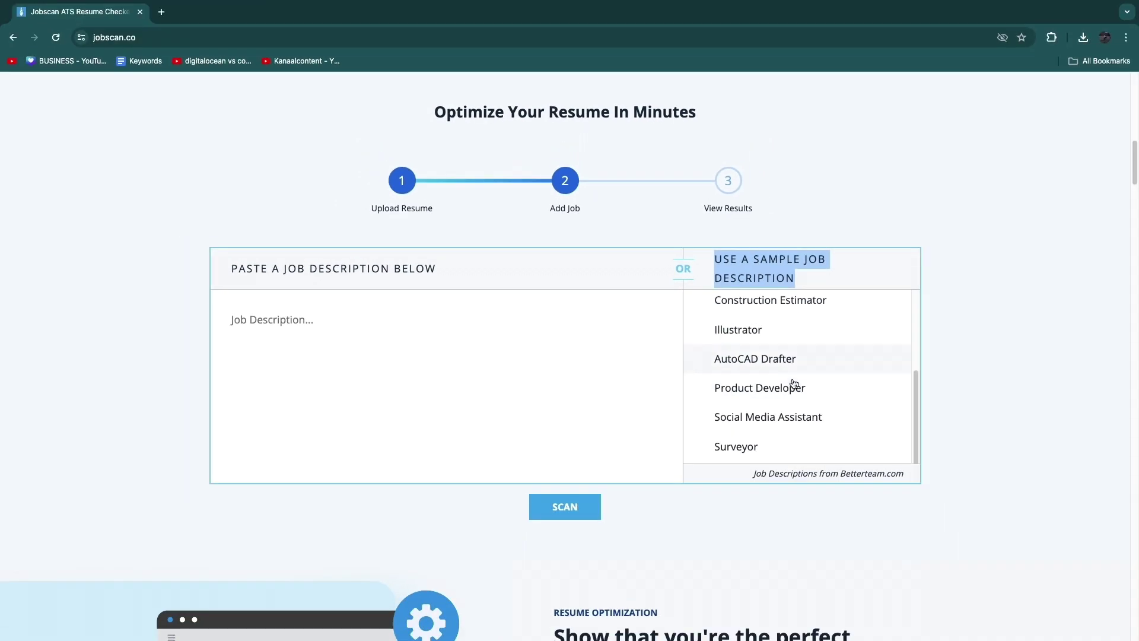
{"action": "left_click", "coordinate": [776, 412]}
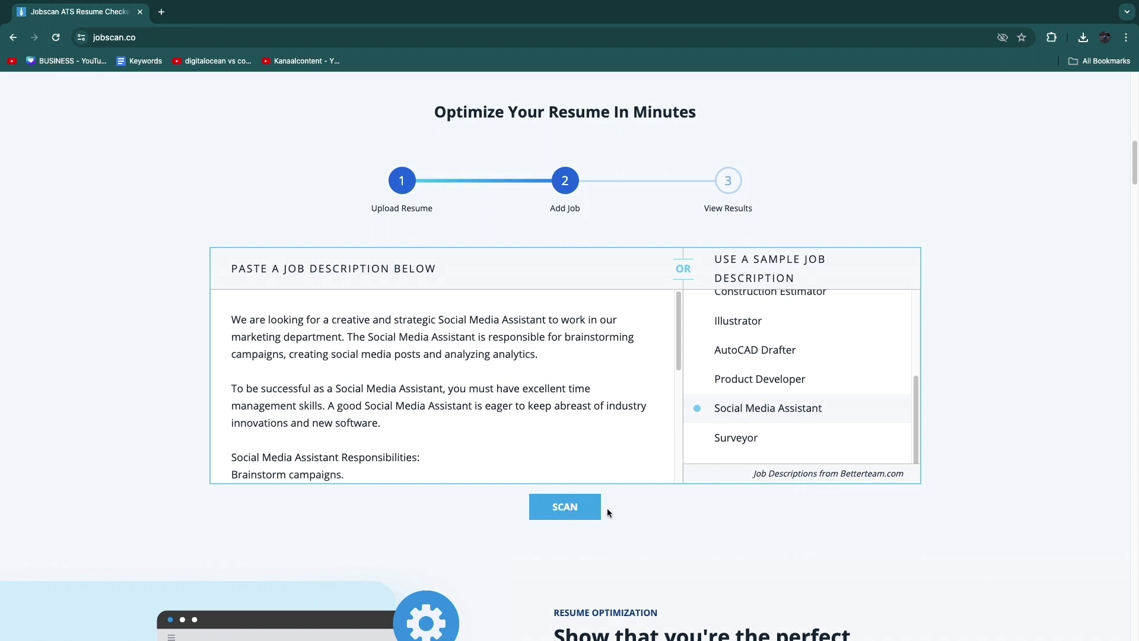
{"action": "left_click", "coordinate": [582, 513]}
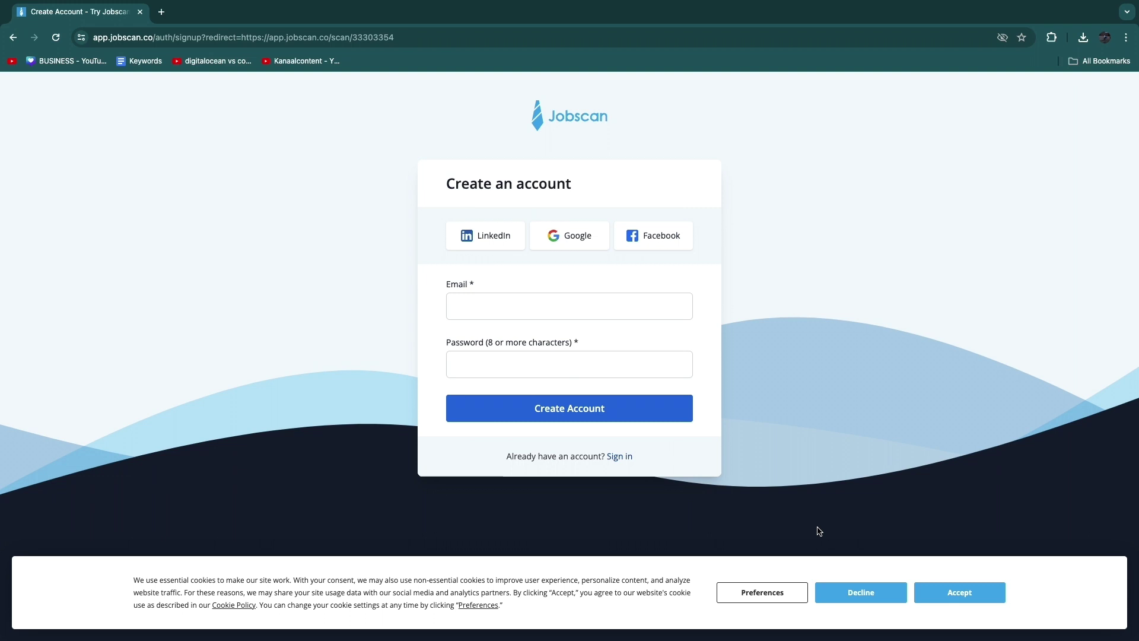
- Decline the cookie consent and sign up with Google to reach the dashboard
{"action": "left_click", "coordinate": [852, 599]}
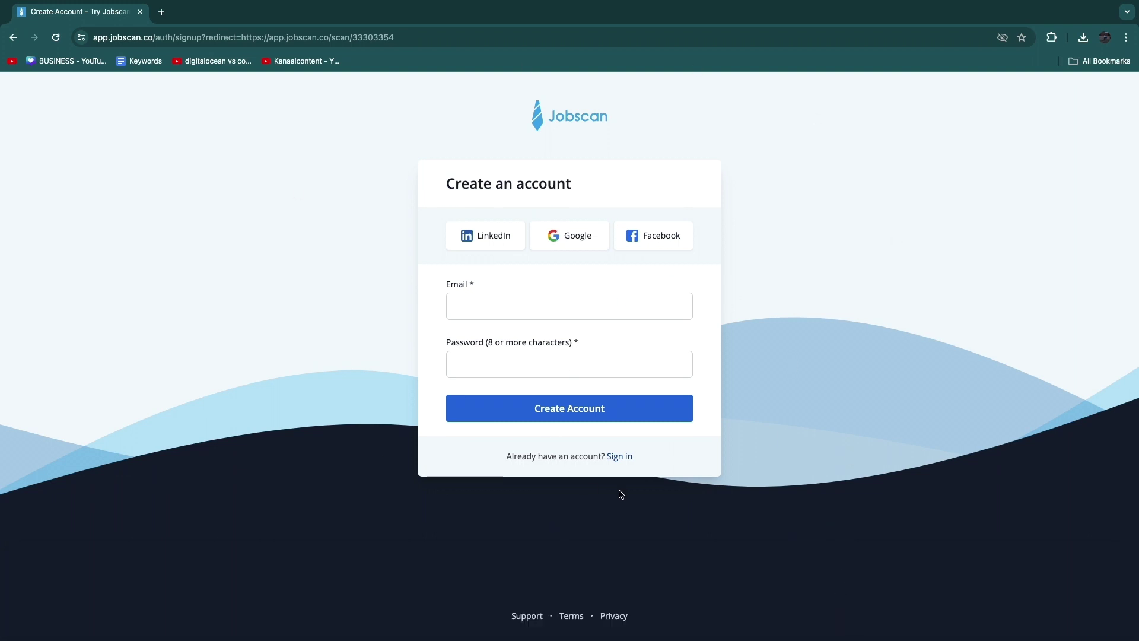
{"action": "left_click", "coordinate": [567, 233]}
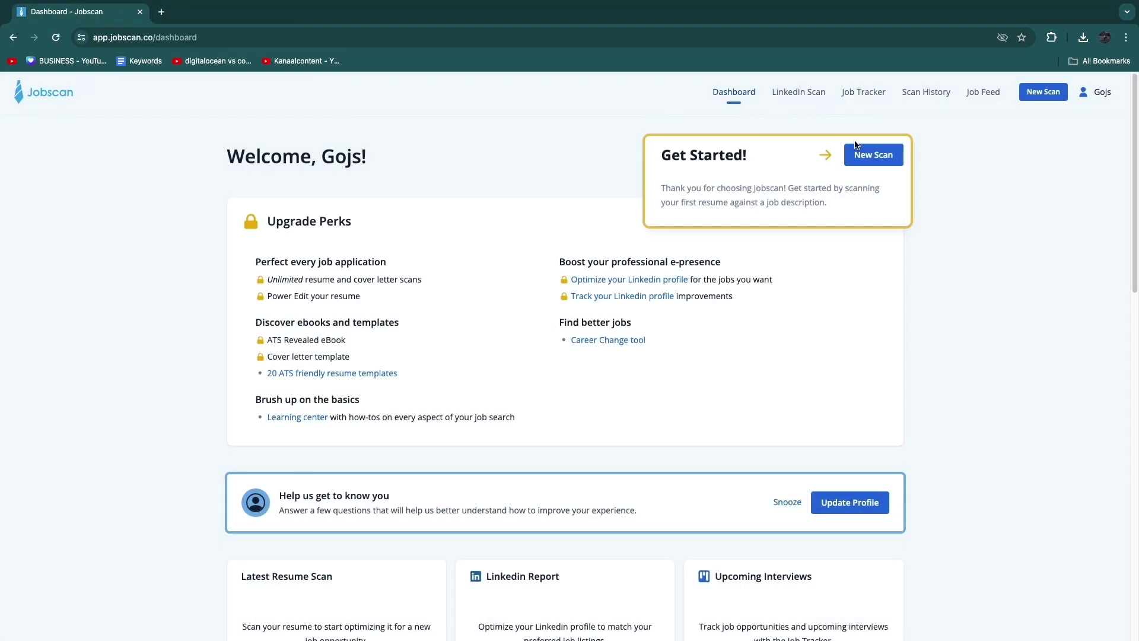
- Start a new scan and run the resume against the project management job description
{"action": "left_click", "coordinate": [900, 157]}
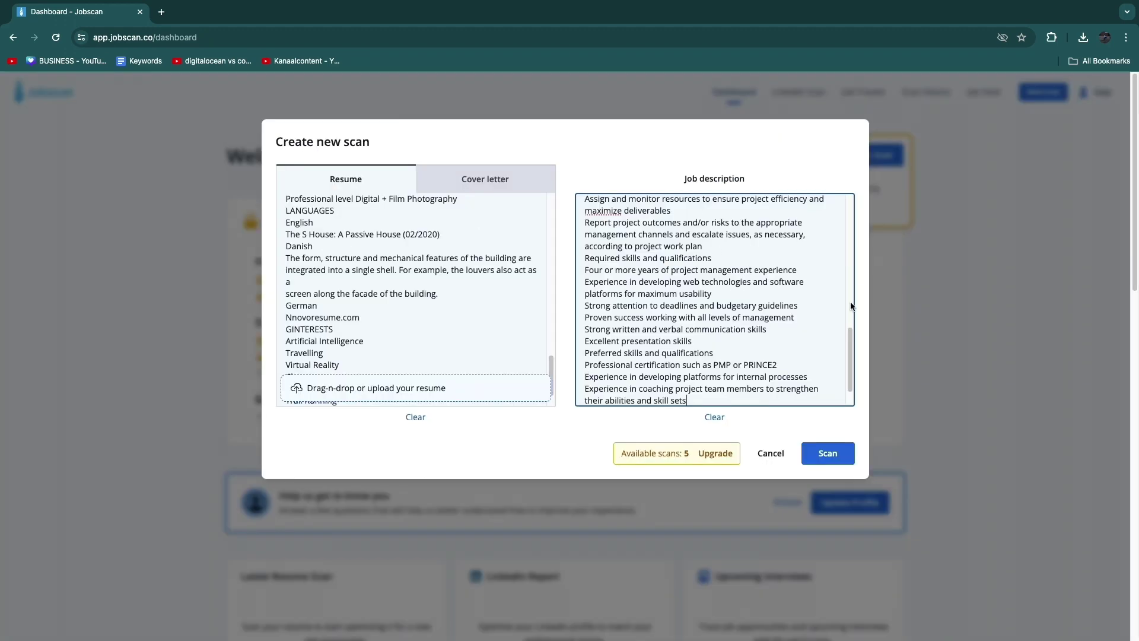
{"action": "left_click", "coordinate": [848, 458]}
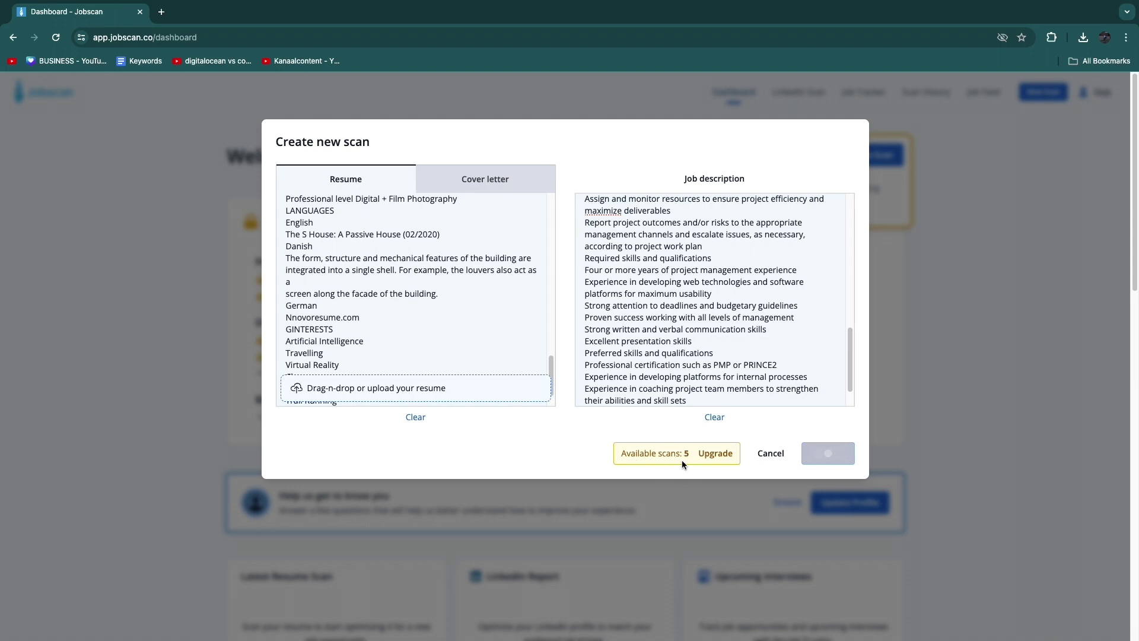
{"action": "scroll", "coordinate": [294, 415], "scroll_direction": "down", "scroll_amount": 1}
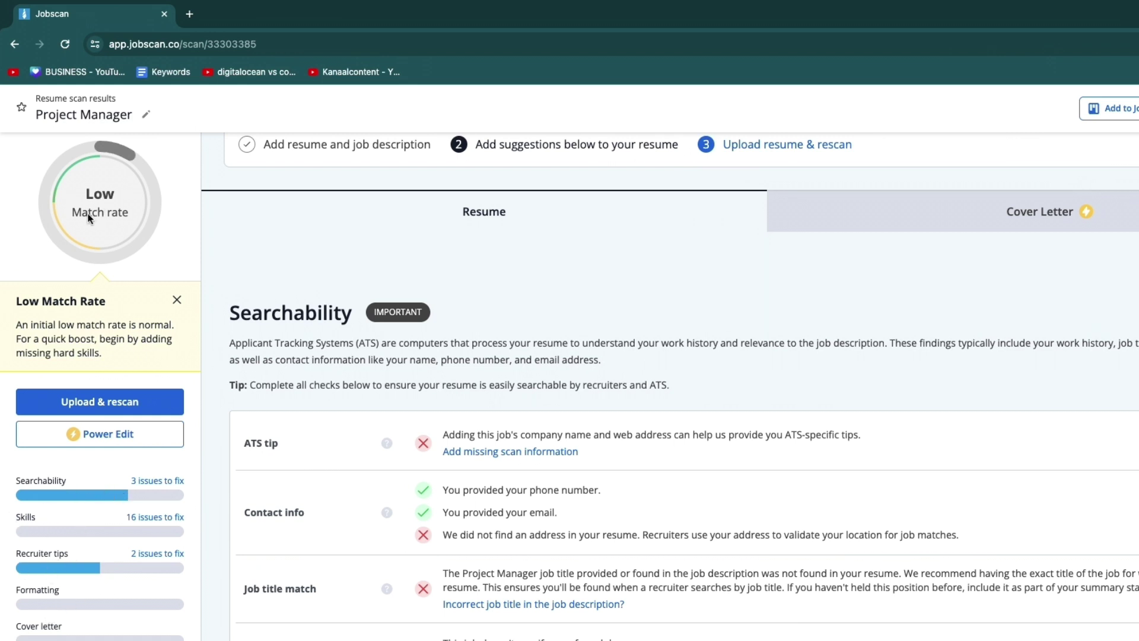
{"action": "scroll", "coordinate": [74, 214], "scroll_direction": "up", "scroll_amount": 1}
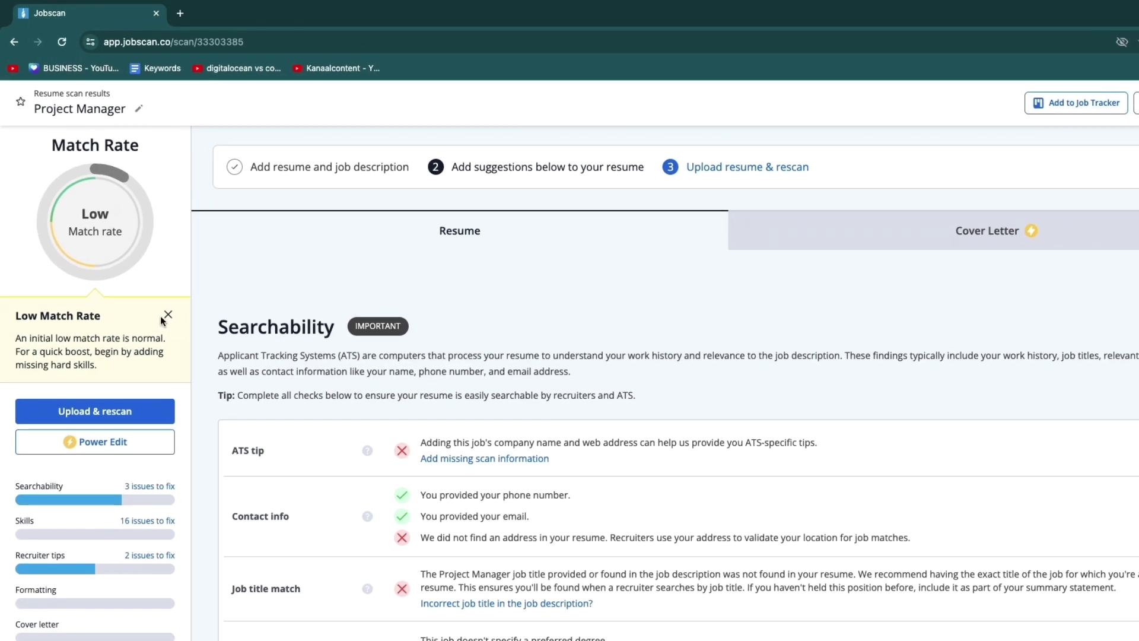
- Dismiss the Low Match Rate notice and view the ATS-specific tips explanation
{"action": "left_click", "coordinate": [176, 331]}
{"action": "scroll", "coordinate": [256, 327], "scroll_direction": "down", "scroll_amount": 3}
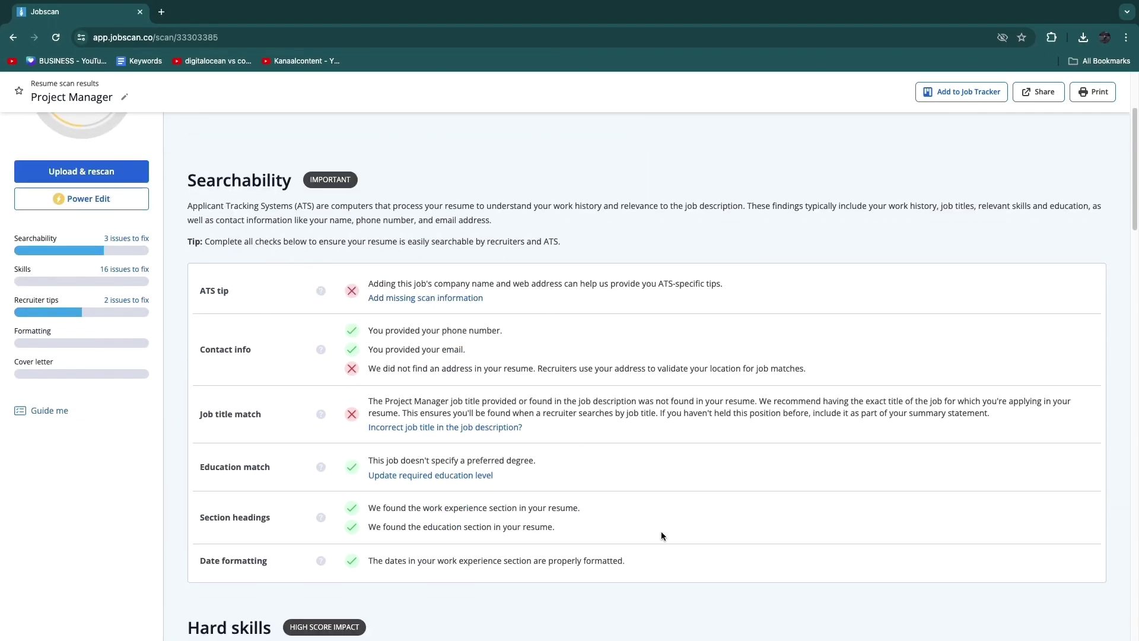
{"action": "scroll", "coordinate": [522, 364], "scroll_direction": "down", "scroll_amount": 2}
{"action": "scroll", "coordinate": [495, 333], "scroll_direction": "down", "scroll_amount": 4}
{"action": "scroll", "coordinate": [463, 336], "scroll_direction": "up", "scroll_amount": 7}
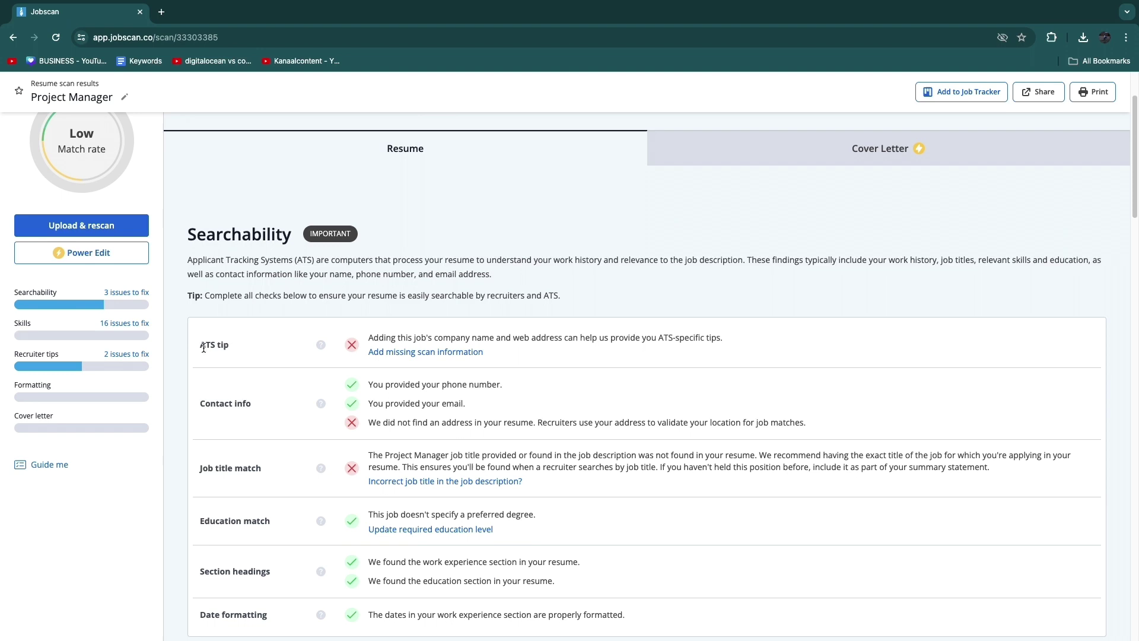
{"action": "left_click", "coordinate": [321, 344]}
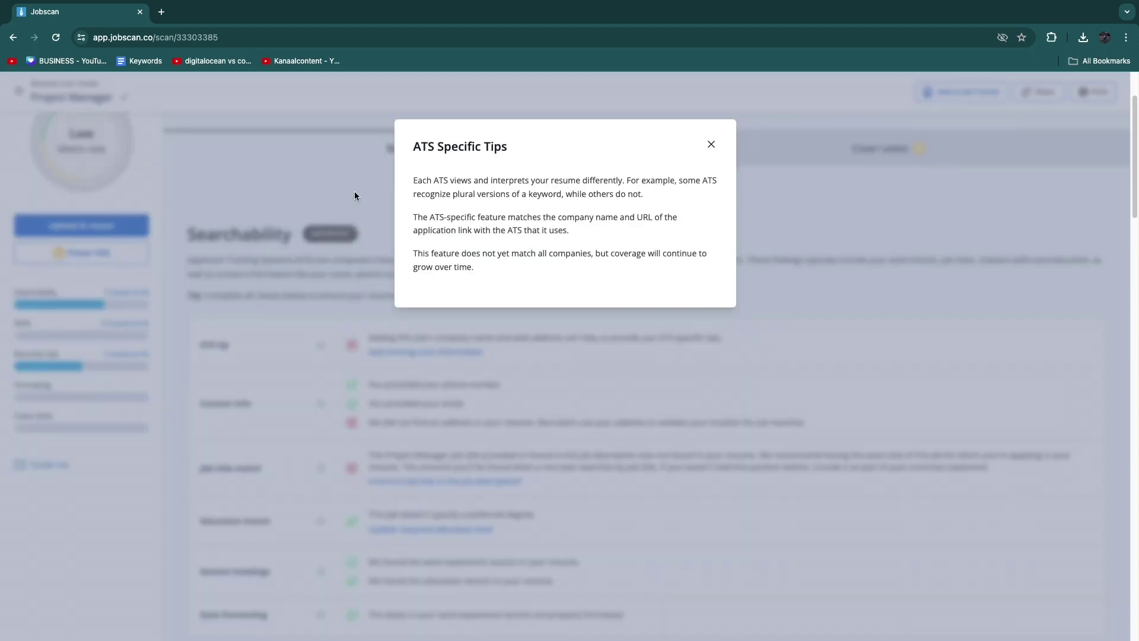
{"action": "left_click", "coordinate": [639, 356]}
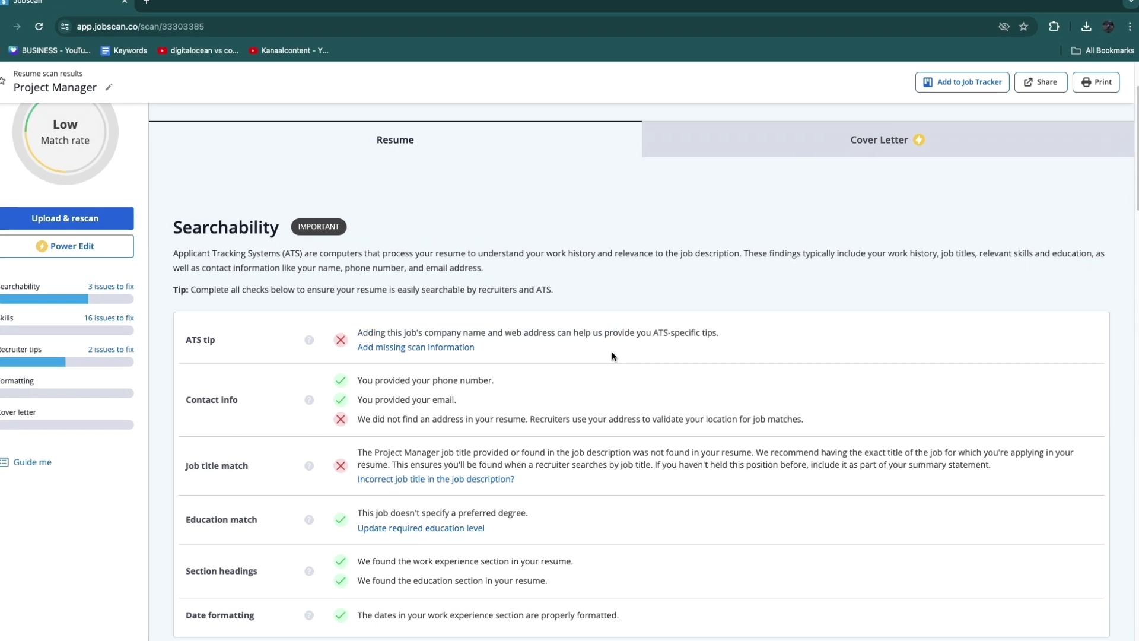
{"action": "scroll", "coordinate": [430, 300], "scroll_direction": "down", "scroll_amount": 3}
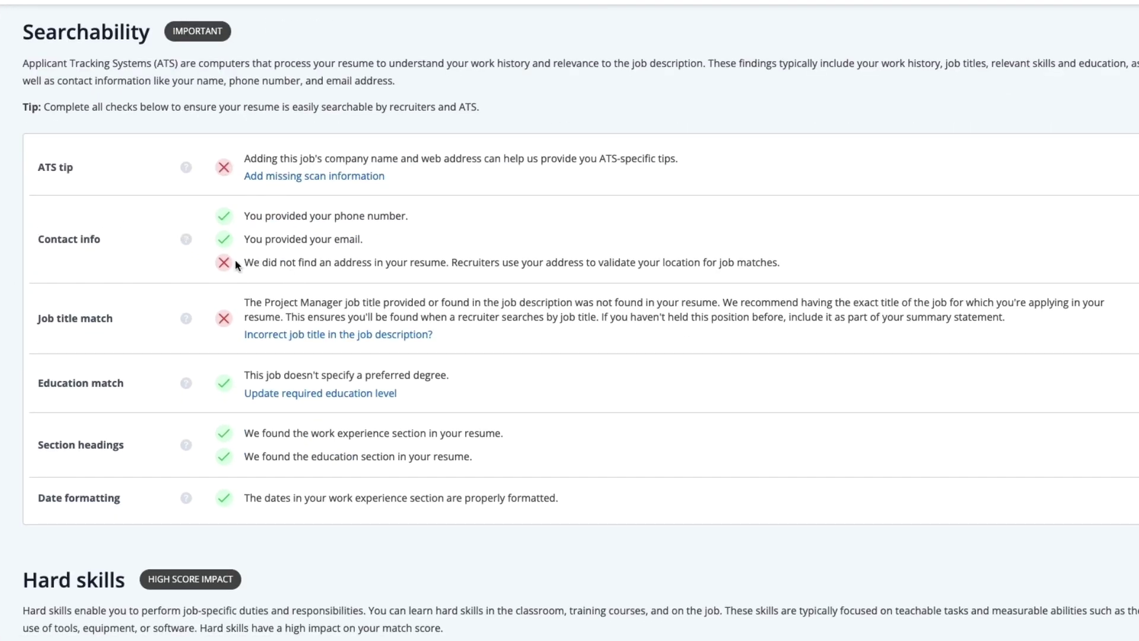
- Read the Searchability findings on the missing address and the preferred degree
{"action": "left_click_drag", "start_coordinate": [242, 261], "coordinate": [449, 257]}
{"action": "left_click", "coordinate": [449, 257]}
{"action": "scroll", "coordinate": [369, 290], "scroll_direction": "down", "scroll_amount": 1}
{"action": "left_click_drag", "start_coordinate": [244, 281], "coordinate": [733, 280]}
{"action": "left_click_drag", "start_coordinate": [244, 353], "coordinate": [576, 355]}
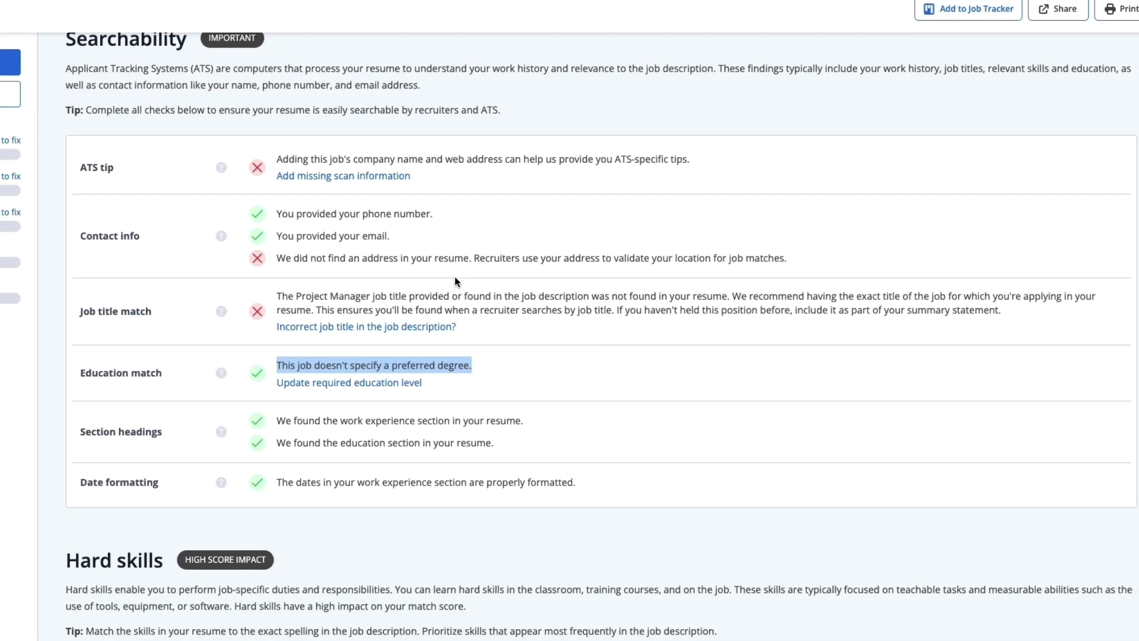
{"action": "left_click", "coordinate": [531, 365]}
{"action": "scroll", "coordinate": [554, 392], "scroll_direction": "down", "scroll_amount": 1}
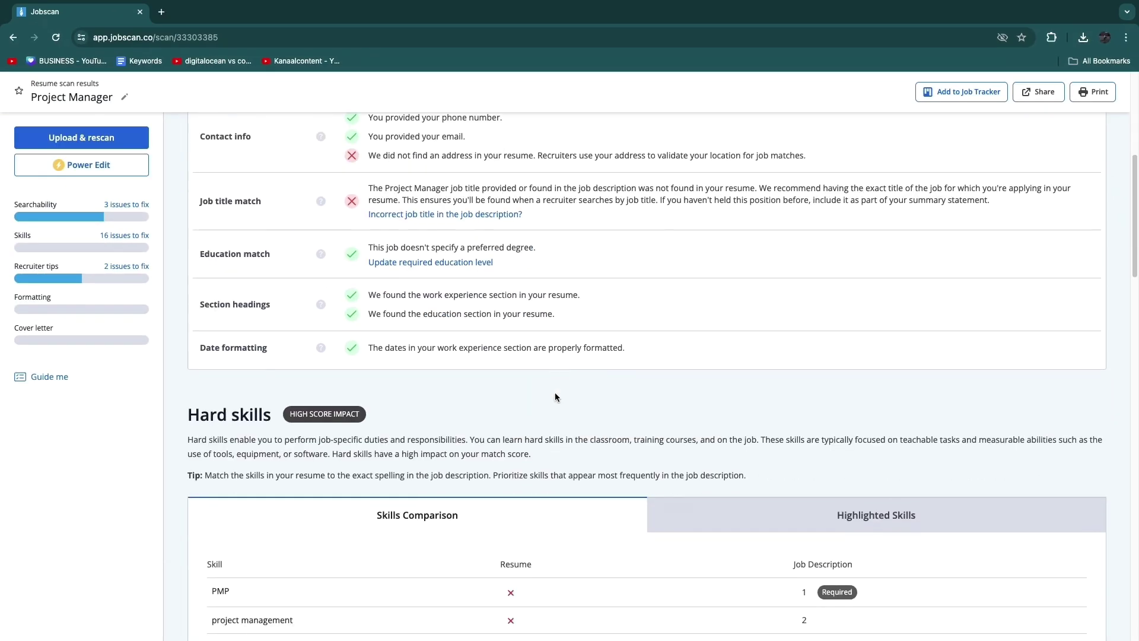
{"action": "scroll", "coordinate": [555, 393], "scroll_direction": "down", "scroll_amount": 4}
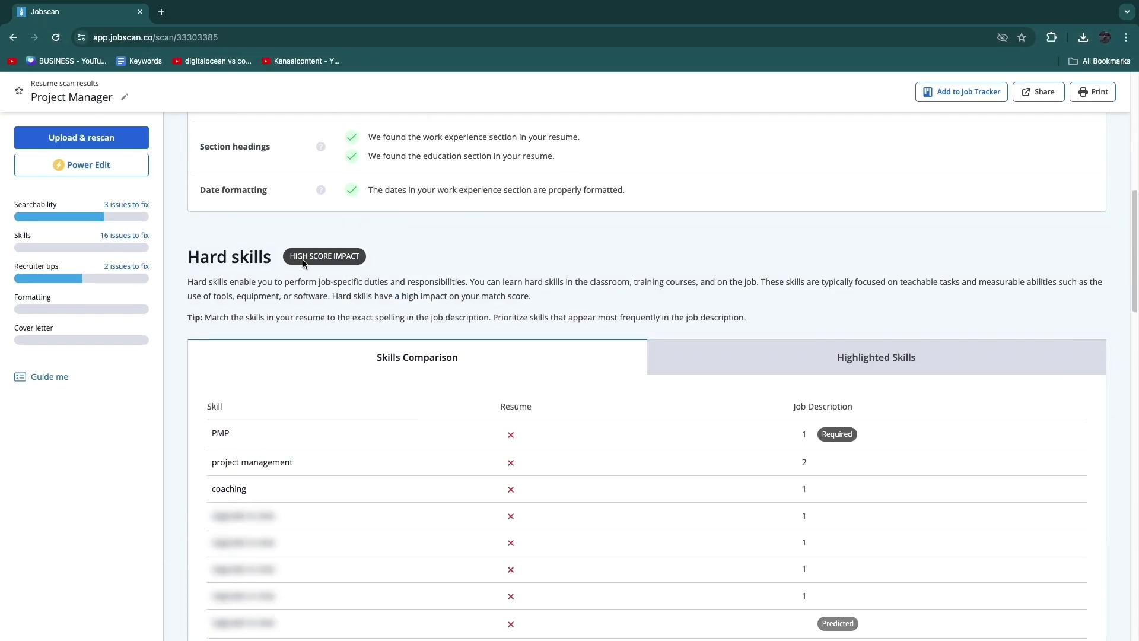
{"action": "scroll", "coordinate": [356, 344], "scroll_direction": "down", "scroll_amount": 1}
{"action": "scroll", "coordinate": [395, 353], "scroll_direction": "down", "scroll_amount": 1}
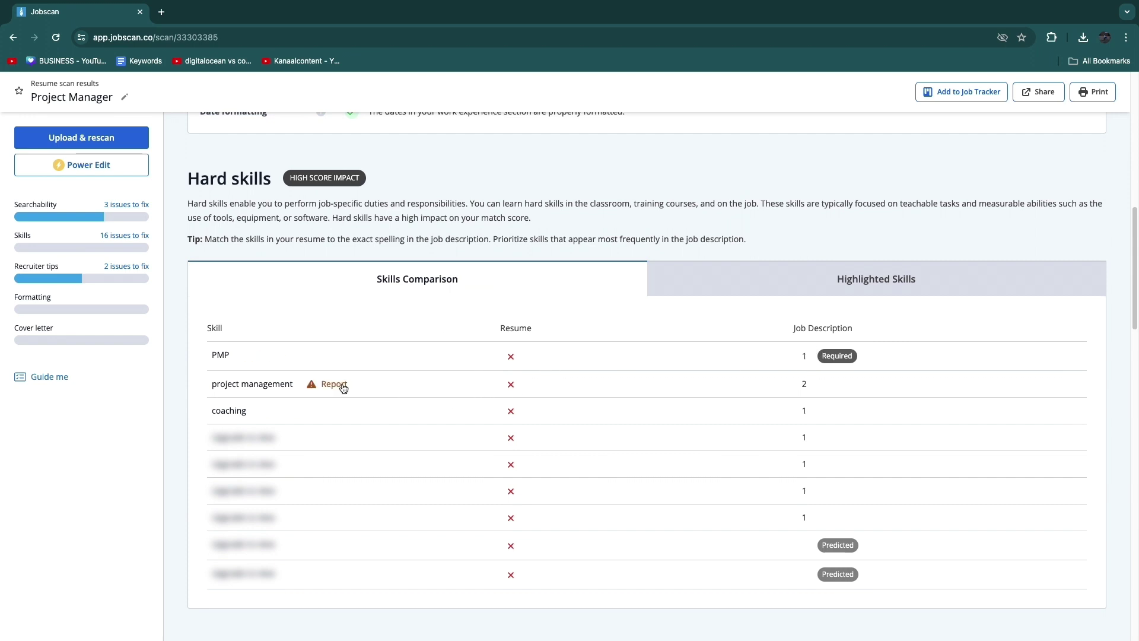
{"action": "mouse_move", "coordinate": [244, 463]}
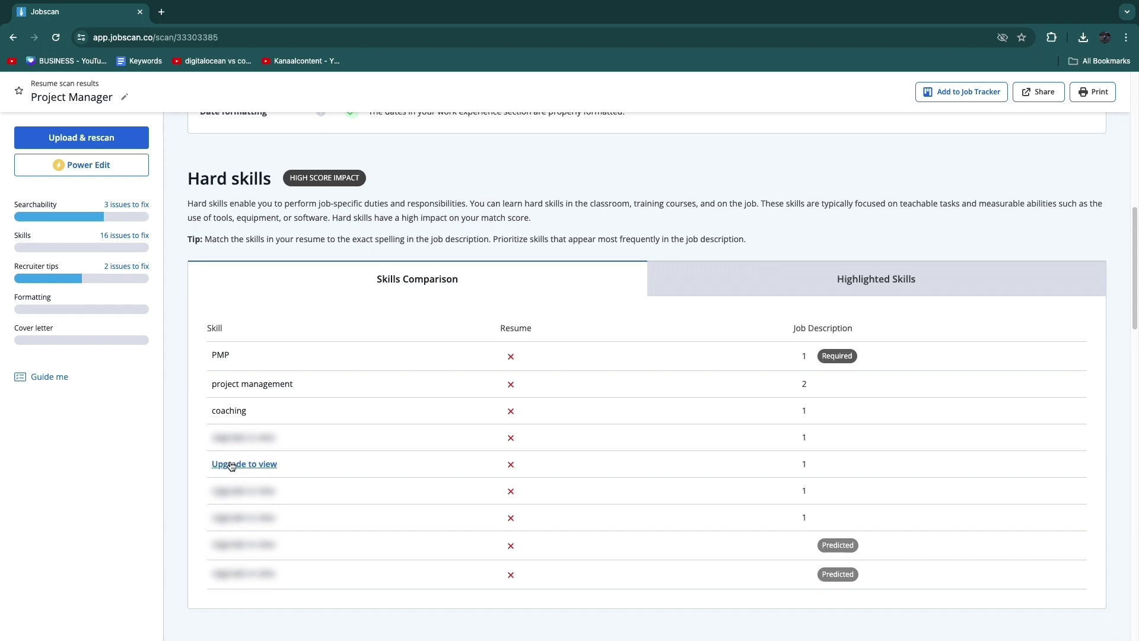
- Try 'Upgrade to view' on a blurred hard skill, landing on the plan selection page
{"action": "left_click", "coordinate": [252, 464]}
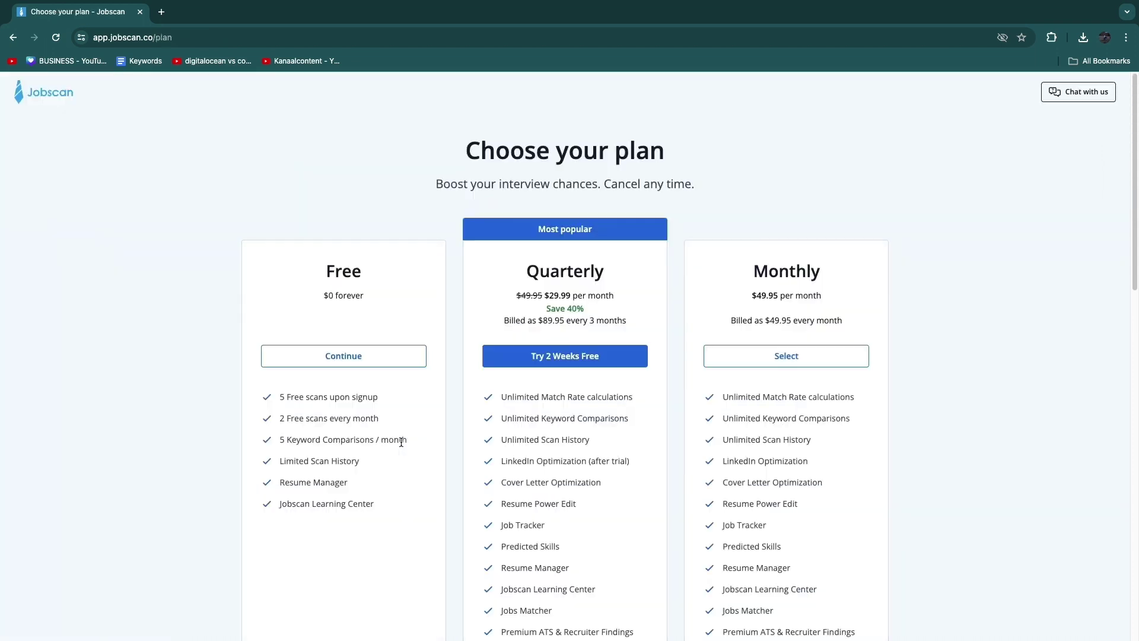
{"action": "scroll", "coordinate": [292, 440], "scroll_direction": "down", "scroll_amount": 2}
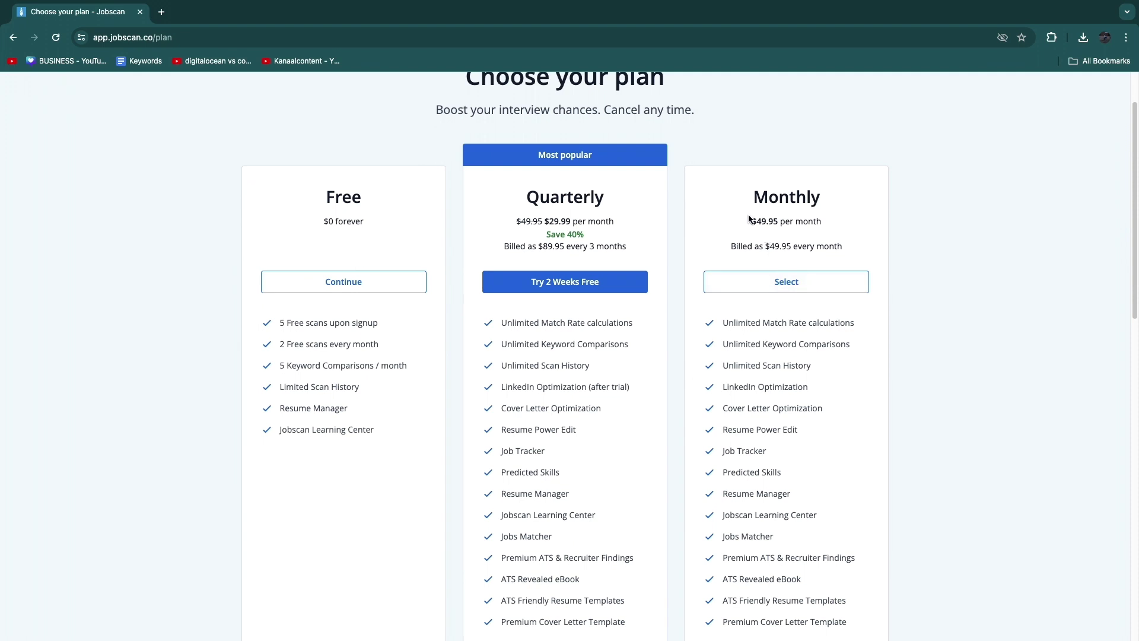
- Compare the Monthly and Quarterly (29.99/month) prices, then go back to the scan results
{"action": "left_click_drag", "start_coordinate": [748, 220], "coordinate": [850, 222]}
{"action": "left_click", "coordinate": [849, 223]}
{"action": "left_click_drag", "start_coordinate": [549, 222], "coordinate": [573, 225]}
{"action": "scroll", "coordinate": [667, 208], "scroll_direction": "up", "scroll_amount": 2}
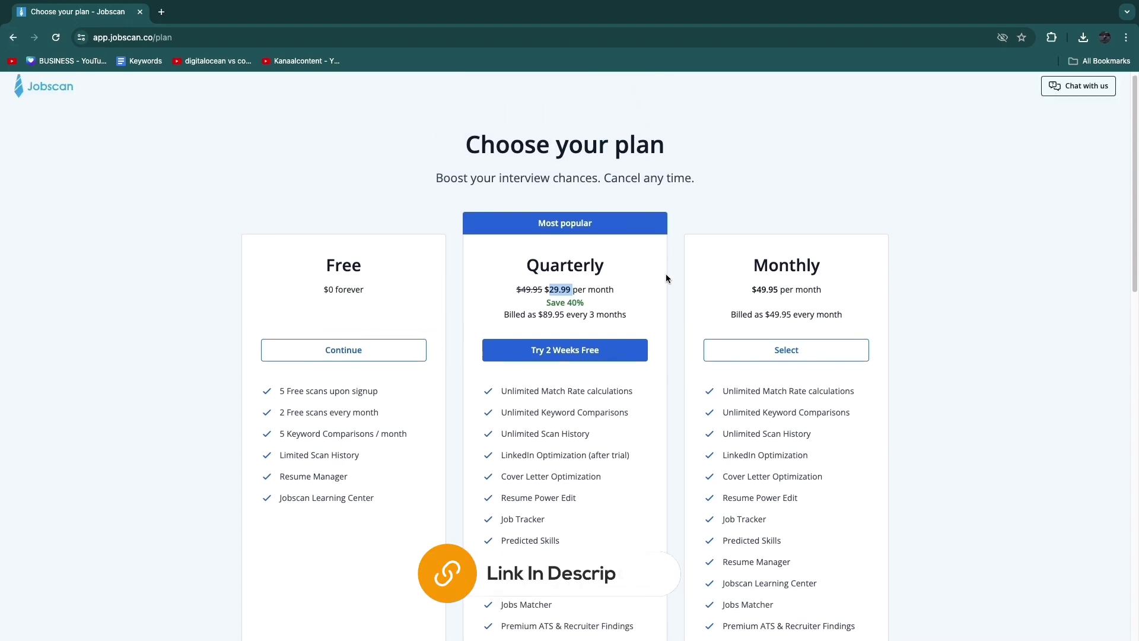
{"action": "left_click", "coordinate": [12, 38]}
{"action": "scroll", "coordinate": [302, 406], "scroll_direction": "down", "scroll_amount": 5}
{"action": "scroll", "coordinate": [302, 406], "scroll_direction": "down", "scroll_amount": 3}
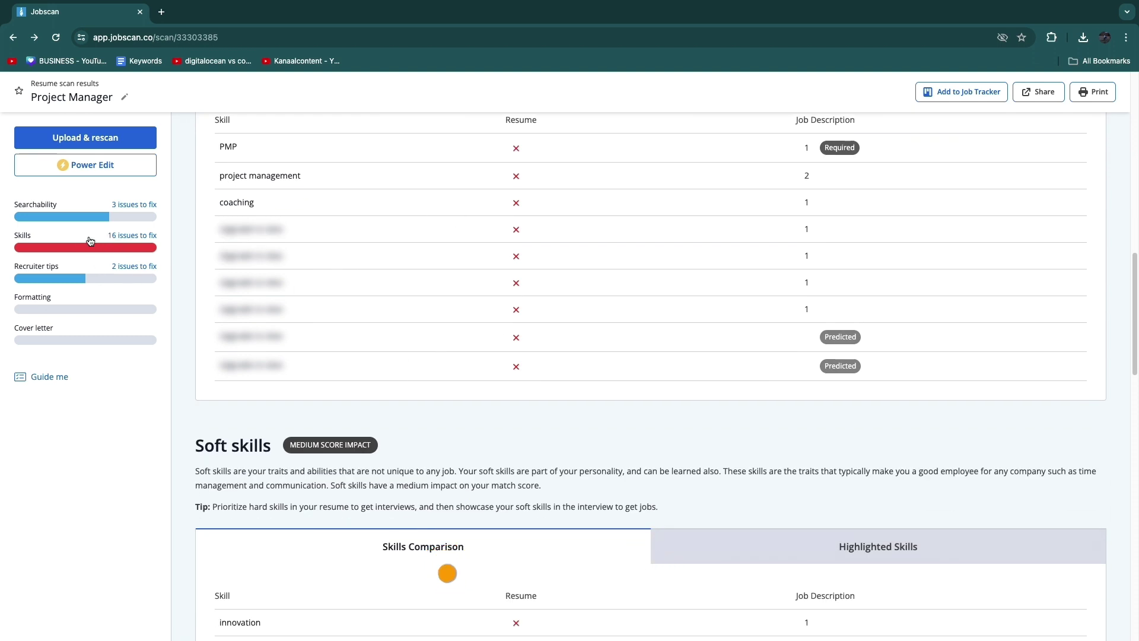
{"action": "scroll", "coordinate": [296, 341], "scroll_direction": "down", "scroll_amount": 2}
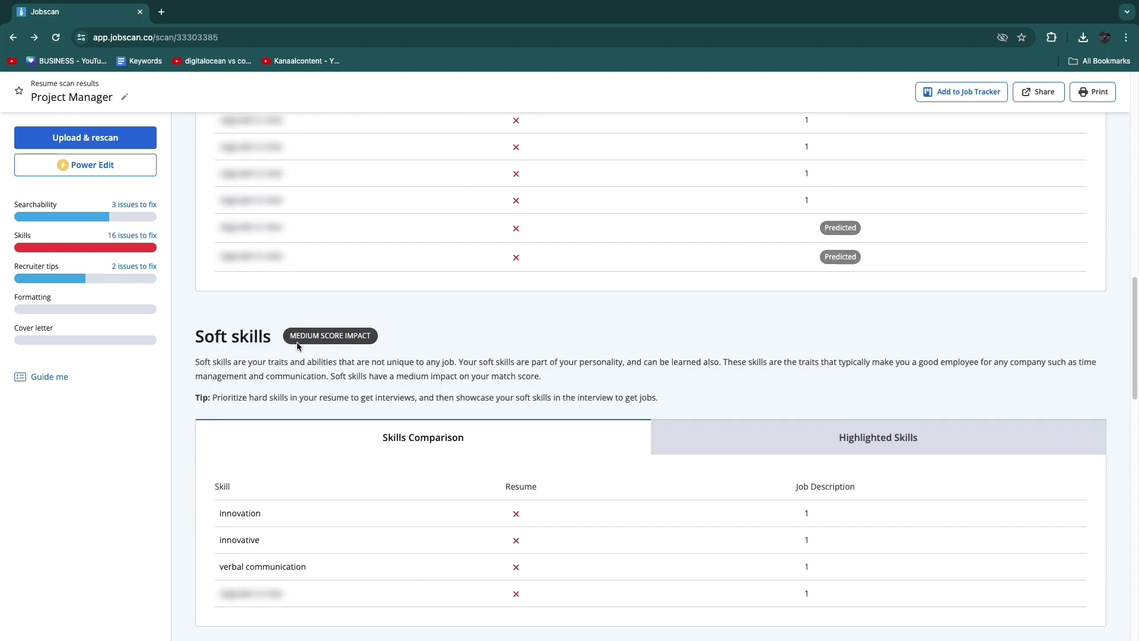
{"action": "scroll", "coordinate": [211, 260], "scroll_direction": "down", "scroll_amount": 2}
{"action": "scroll", "coordinate": [436, 435], "scroll_direction": "down", "scroll_amount": 1}
{"action": "scroll", "coordinate": [436, 435], "scroll_direction": "down", "scroll_amount": 2}
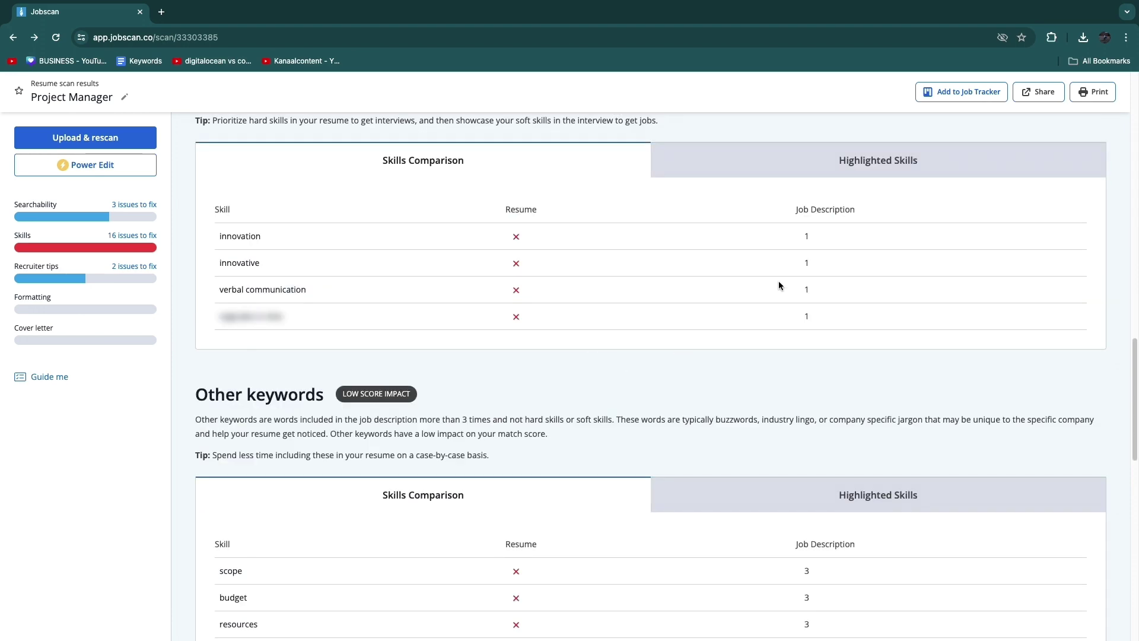
{"action": "scroll", "coordinate": [533, 329], "scroll_direction": "down", "scroll_amount": 2}
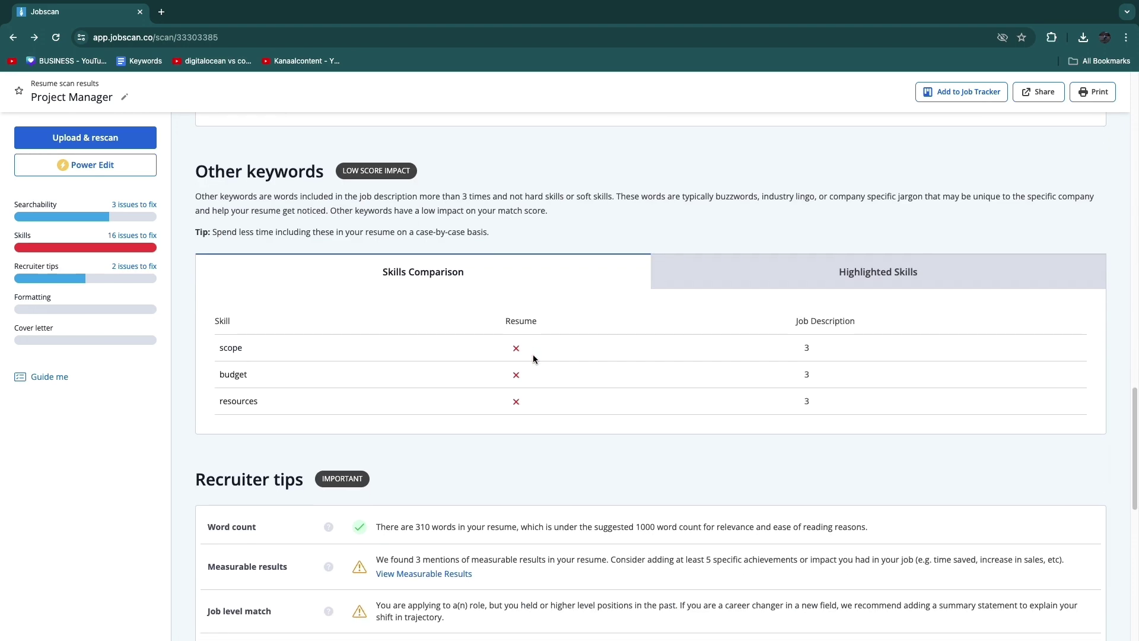
{"action": "scroll", "coordinate": [401, 338], "scroll_direction": "down", "scroll_amount": 3}
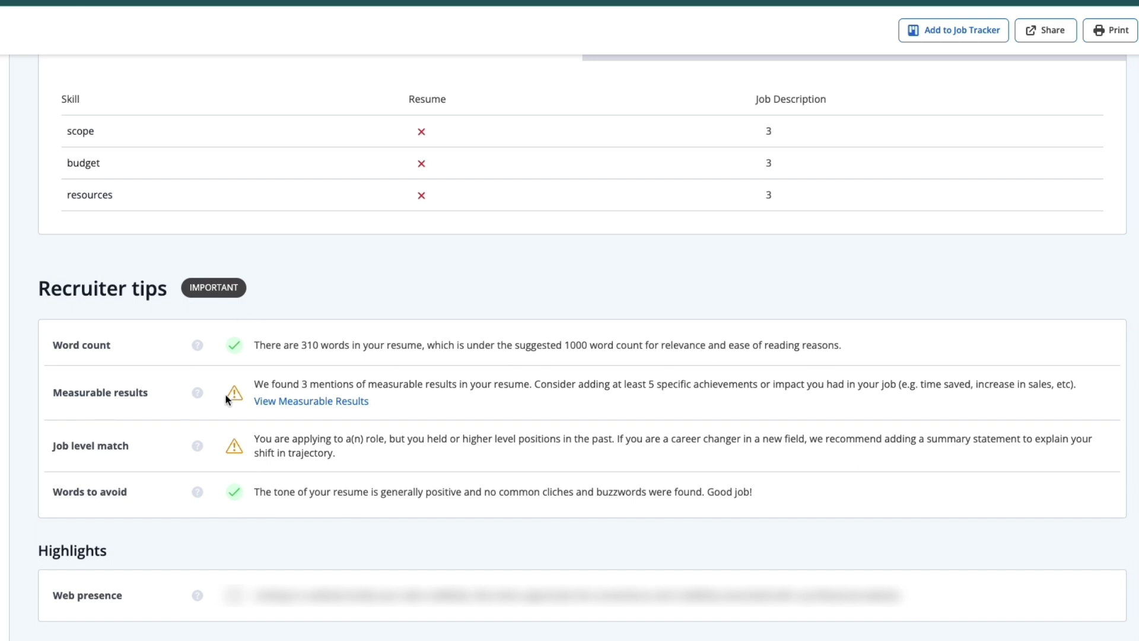
{"action": "left_click_drag", "start_coordinate": [407, 384], "coordinate": [700, 384]}
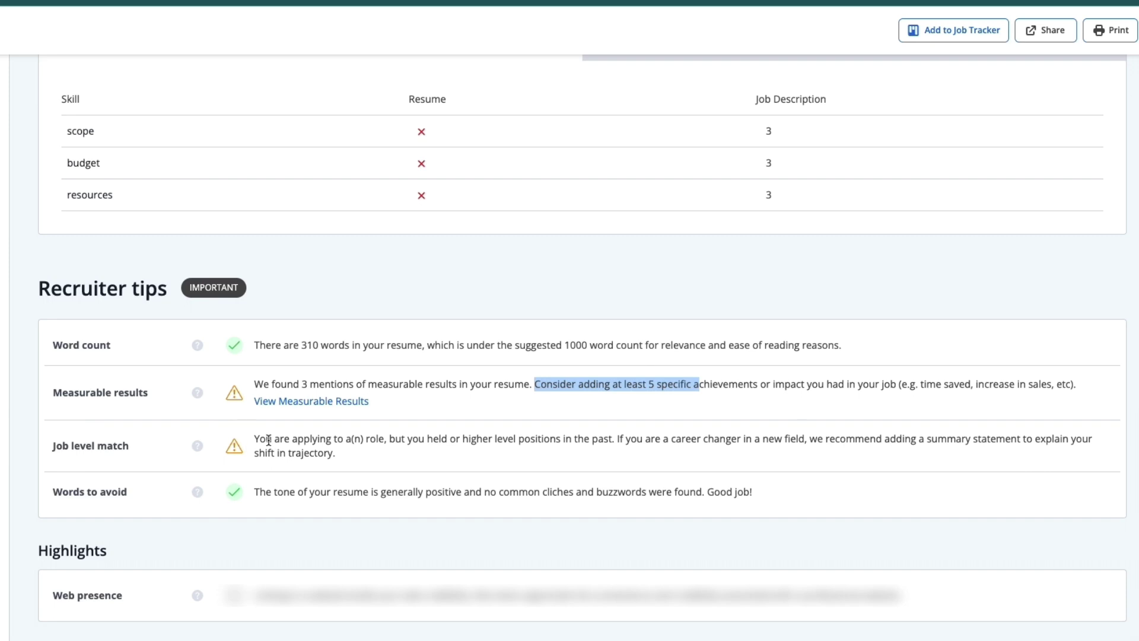
{"action": "left_click_drag", "start_coordinate": [267, 439], "coordinate": [420, 440]}
{"action": "left_click", "coordinate": [480, 440]}
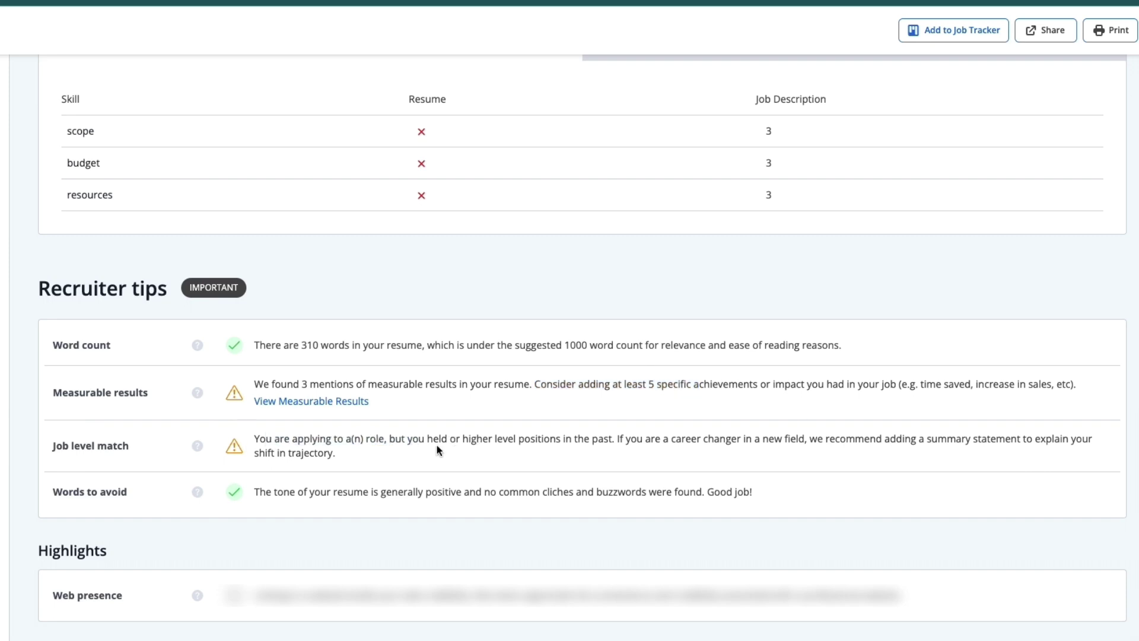
{"action": "scroll", "coordinate": [438, 525], "scroll_direction": "down", "scroll_amount": 1}
{"action": "scroll", "coordinate": [356, 507], "scroll_direction": "down", "scroll_amount": 1}
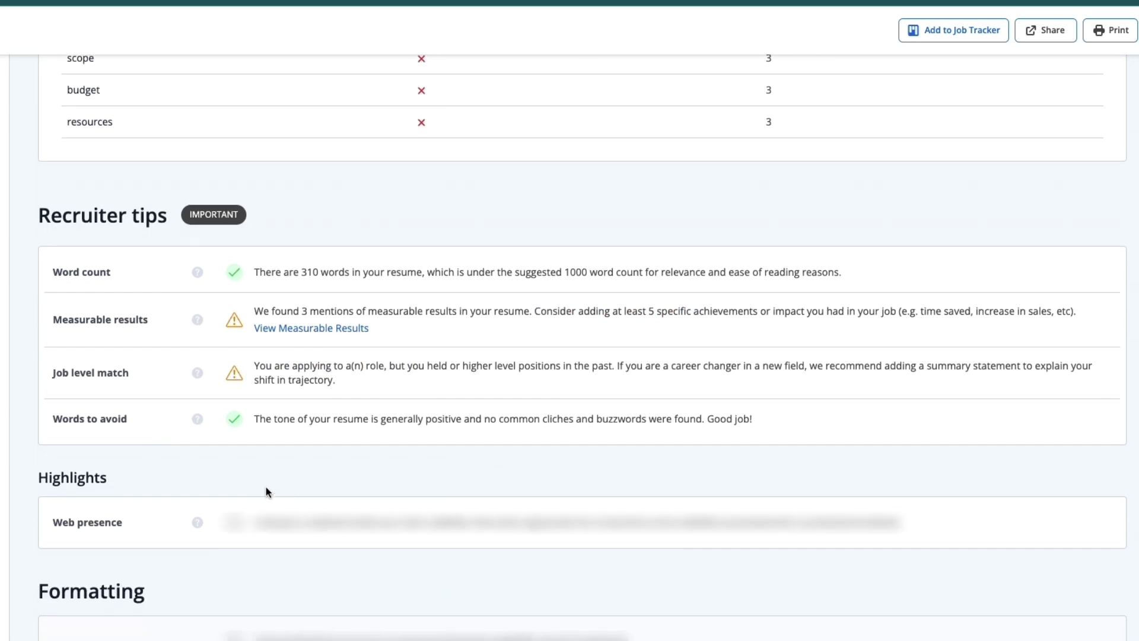
{"action": "scroll", "coordinate": [580, 476], "scroll_direction": "down", "scroll_amount": 1}
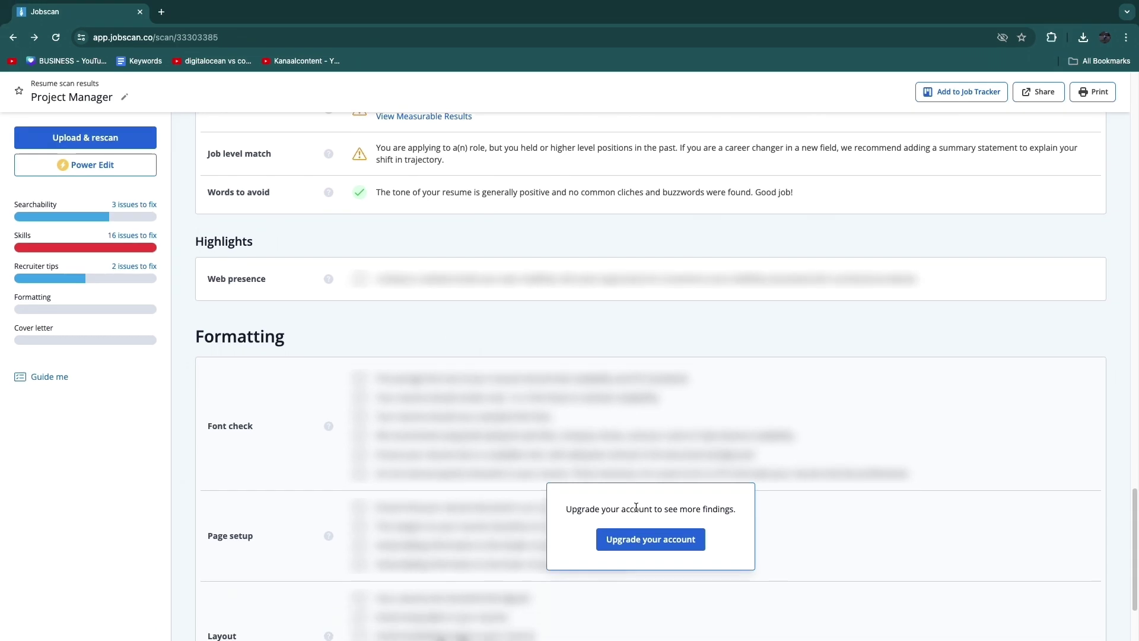
{"action": "scroll", "coordinate": [643, 544], "scroll_direction": "down", "scroll_amount": 3}
{"action": "scroll", "coordinate": [373, 409], "scroll_direction": "up", "scroll_amount": 1}
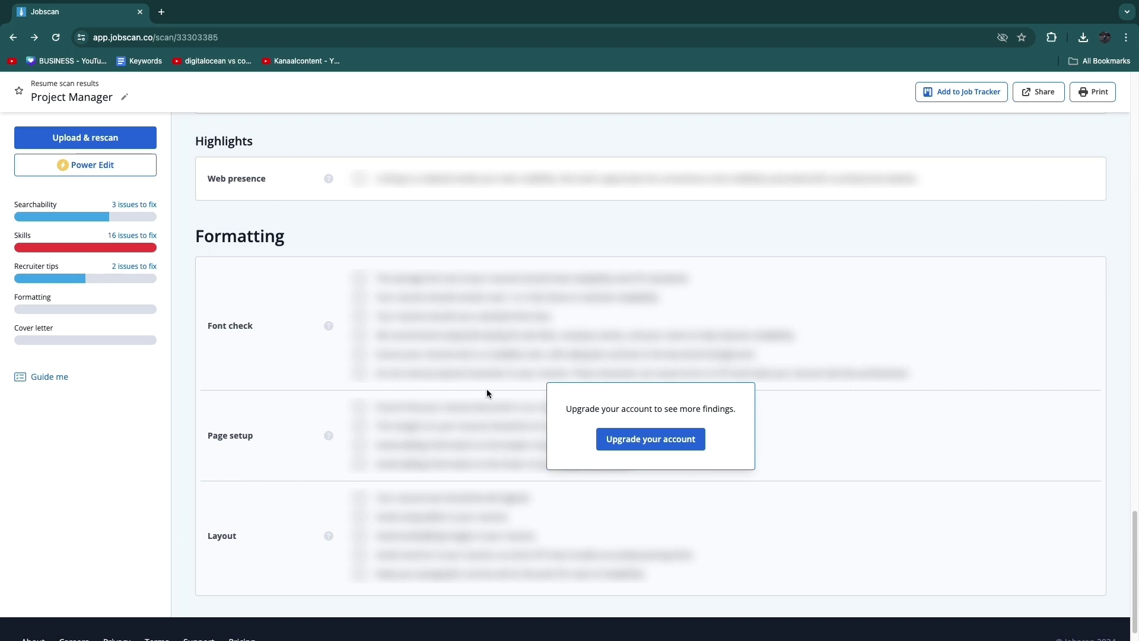
{"action": "scroll", "coordinate": [534, 389], "scroll_direction": "up", "scroll_amount": 10}
{"action": "scroll", "coordinate": [569, 404], "scroll_direction": "up", "scroll_amount": 5}
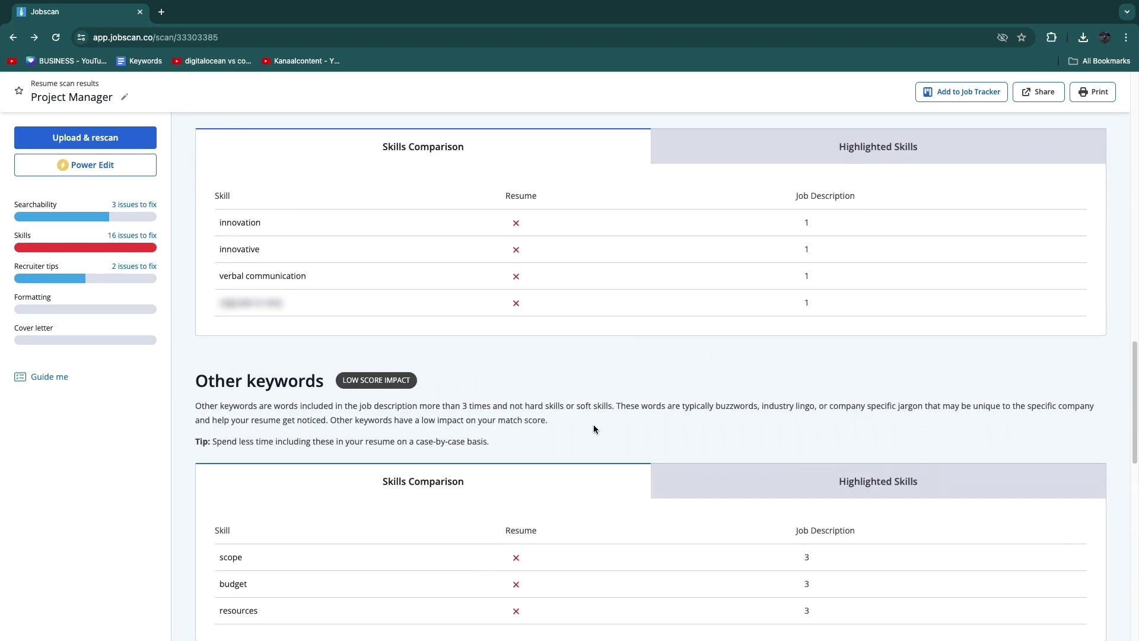
{"action": "scroll", "coordinate": [673, 519], "scroll_direction": "up", "scroll_amount": 2}
{"action": "scroll", "coordinate": [588, 483], "scroll_direction": "up", "scroll_amount": 3}
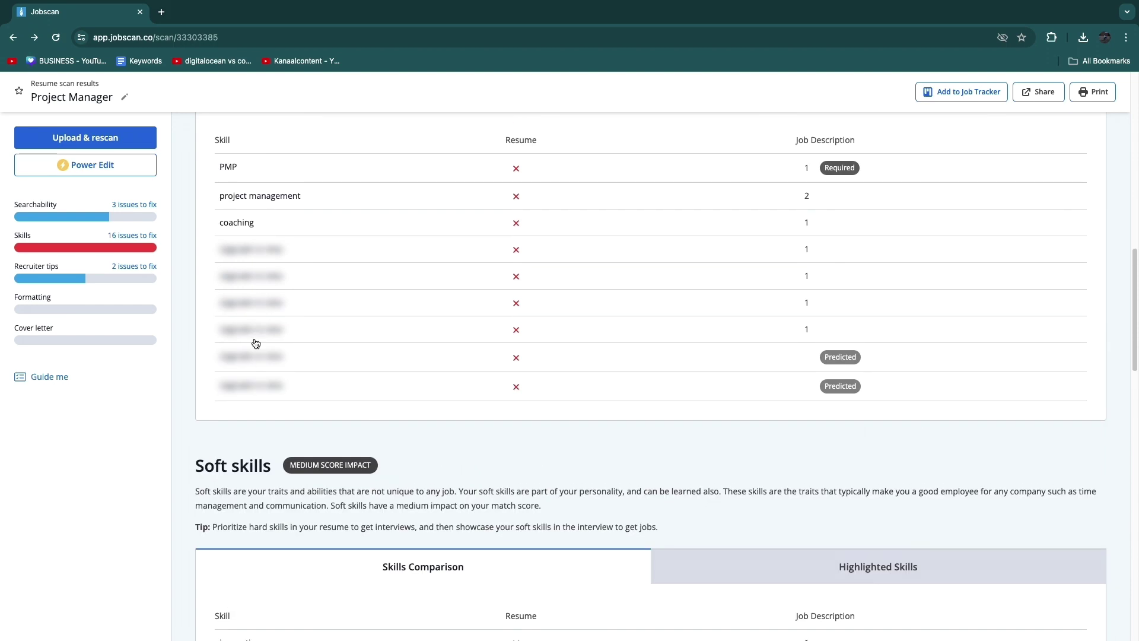
{"action": "scroll", "coordinate": [574, 481], "scroll_direction": "down", "scroll_amount": 5}
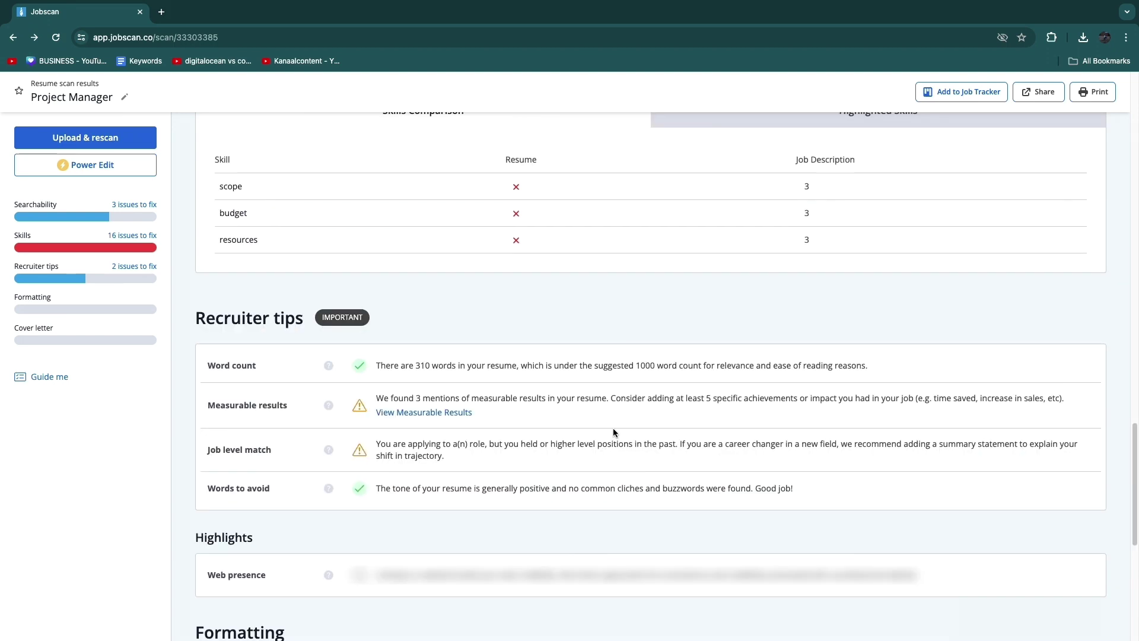
{"action": "scroll", "coordinate": [614, 433], "scroll_direction": "down", "scroll_amount": 3}
{"action": "scroll", "coordinate": [323, 472], "scroll_direction": "down", "scroll_amount": 2}
{"action": "scroll", "coordinate": [275, 425], "scroll_direction": "up", "scroll_amount": 5}
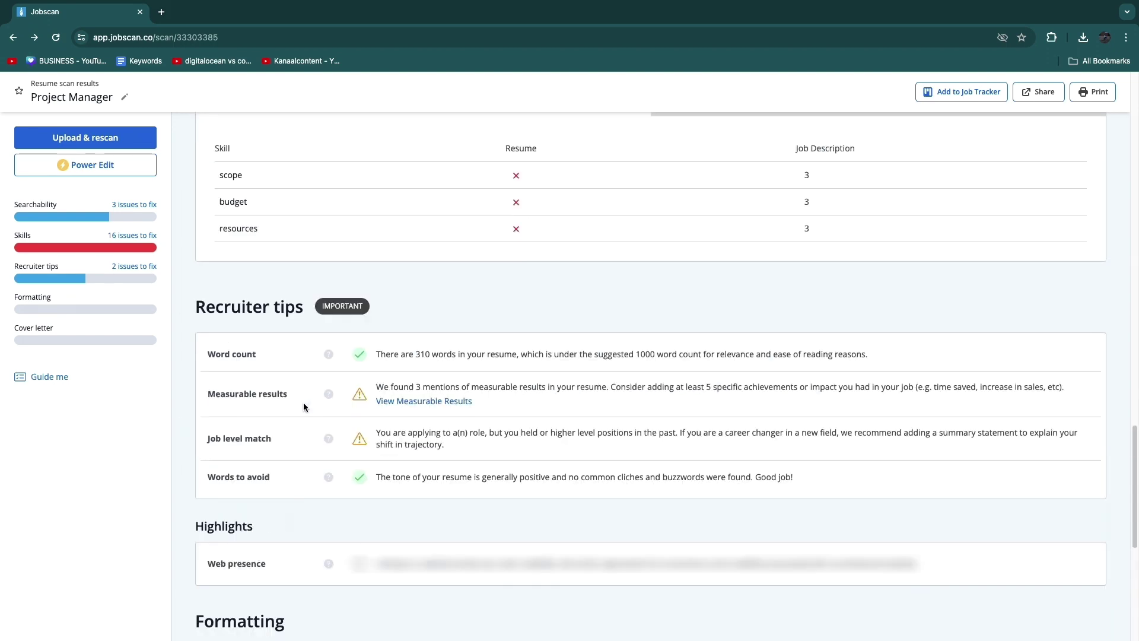
{"action": "scroll", "coordinate": [304, 402], "scroll_direction": "up", "scroll_amount": 7}
{"action": "scroll", "coordinate": [273, 569], "scroll_direction": "up", "scroll_amount": 10}
{"action": "scroll", "coordinate": [270, 565], "scroll_direction": "up", "scroll_amount": 3}
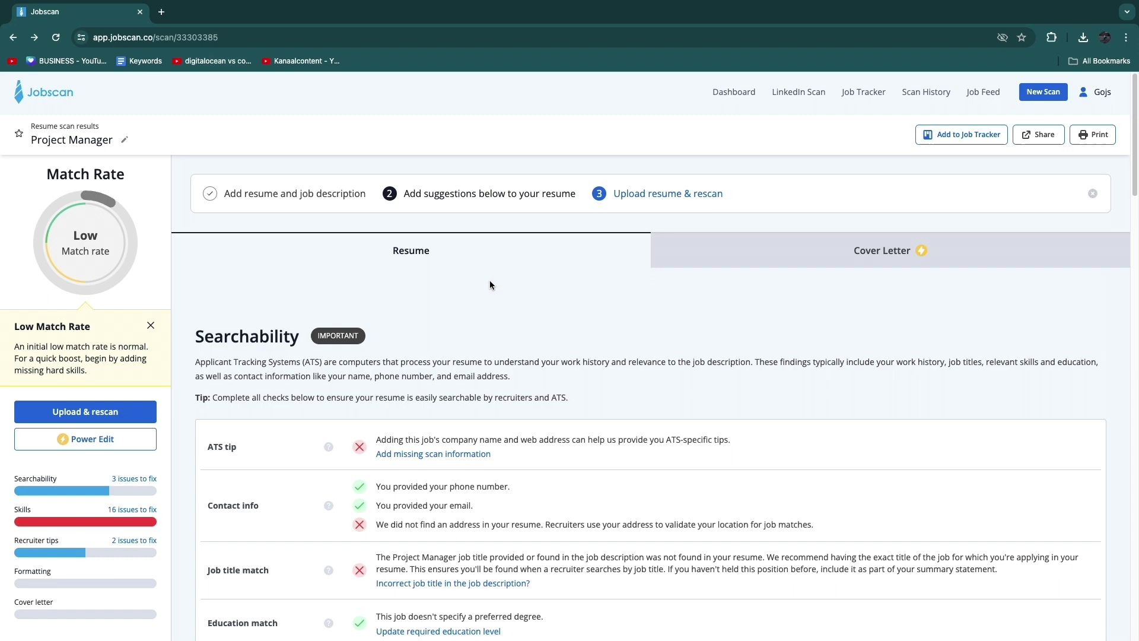
{"action": "scroll", "coordinate": [593, 404], "scroll_direction": "down", "scroll_amount": 3}
{"action": "scroll", "coordinate": [571, 372], "scroll_direction": "up", "scroll_amount": 3}
{"action": "scroll", "coordinate": [523, 449], "scroll_direction": "down", "scroll_amount": 10}
{"action": "scroll", "coordinate": [522, 449], "scroll_direction": "down", "scroll_amount": 8}
{"action": "scroll", "coordinate": [522, 449], "scroll_direction": "down", "scroll_amount": 5}
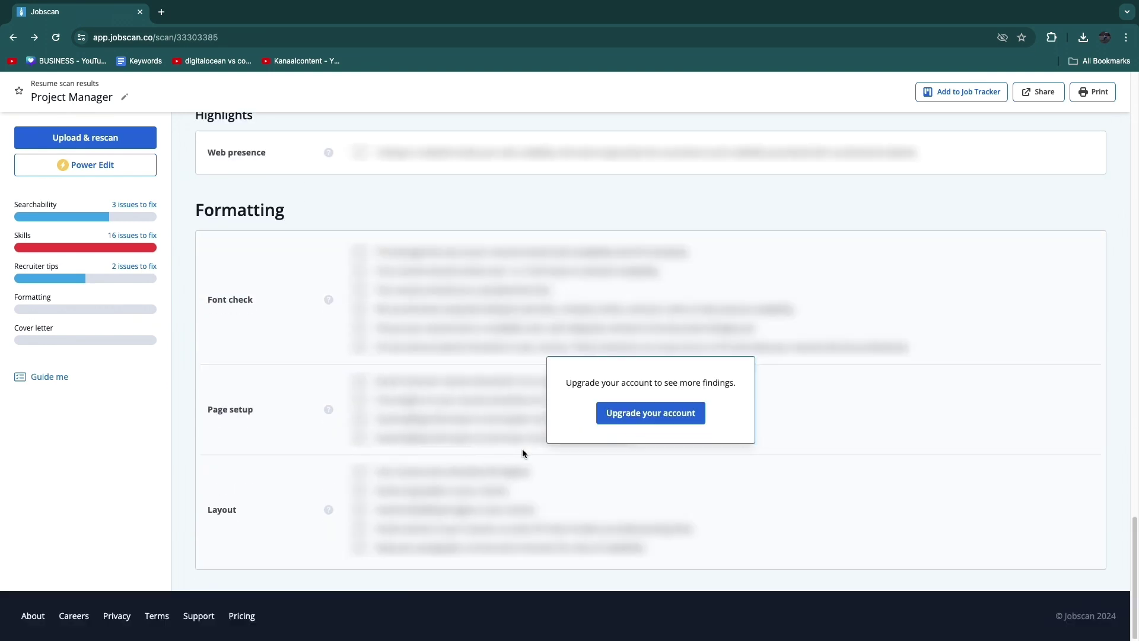
{"action": "scroll", "coordinate": [522, 453], "scroll_direction": "up", "scroll_amount": 15}
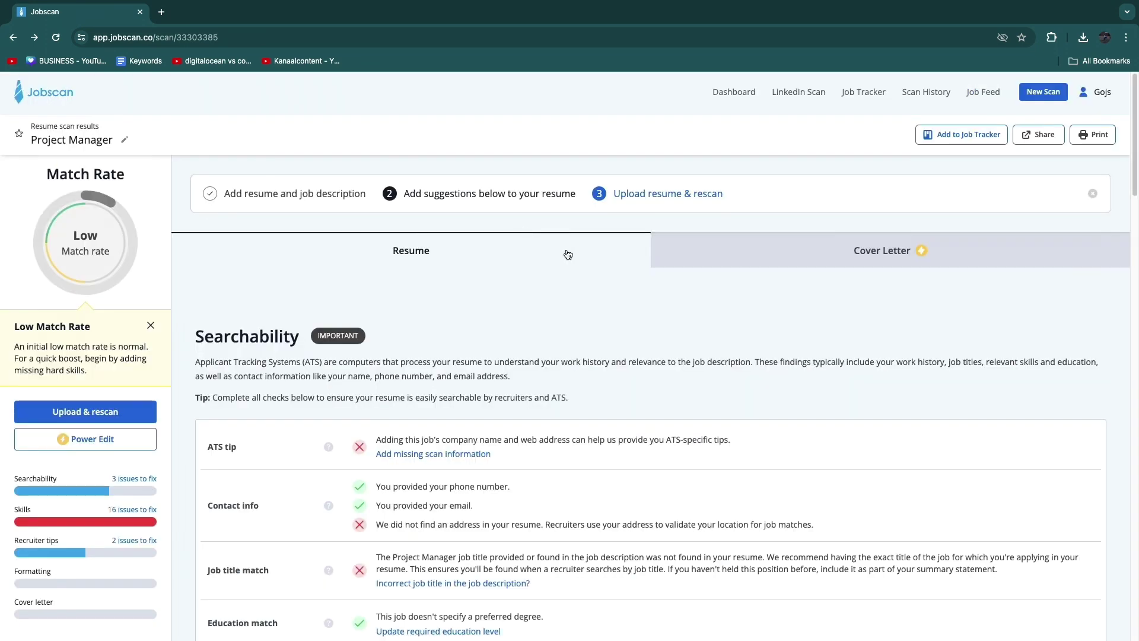
{"action": "left_click", "coordinate": [1033, 94]}
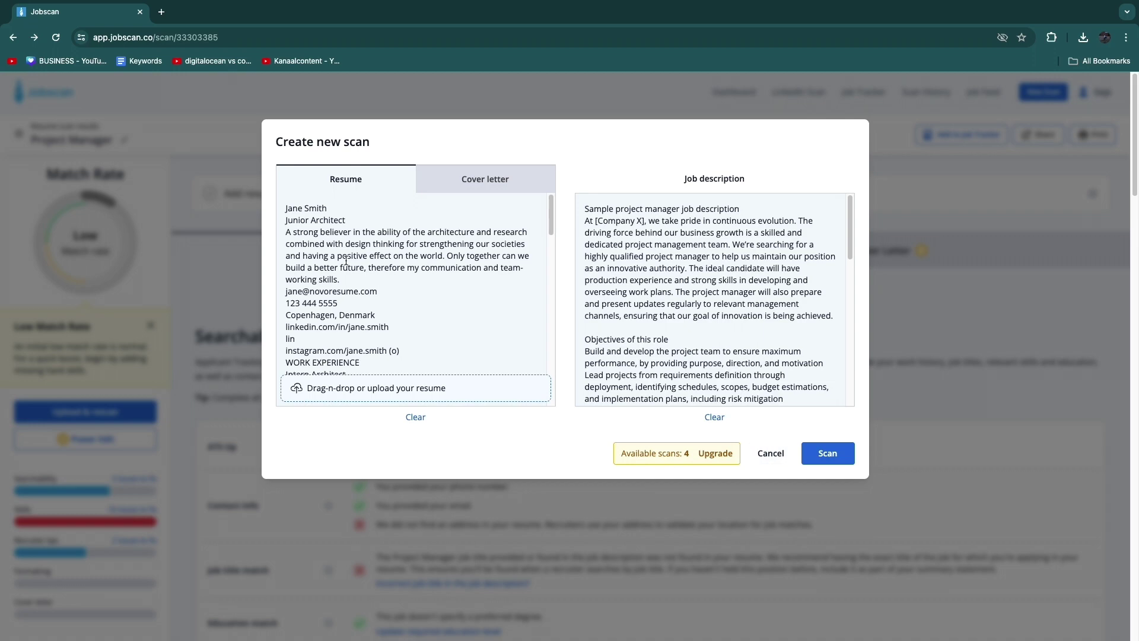
{"action": "left_click", "coordinate": [767, 453]}
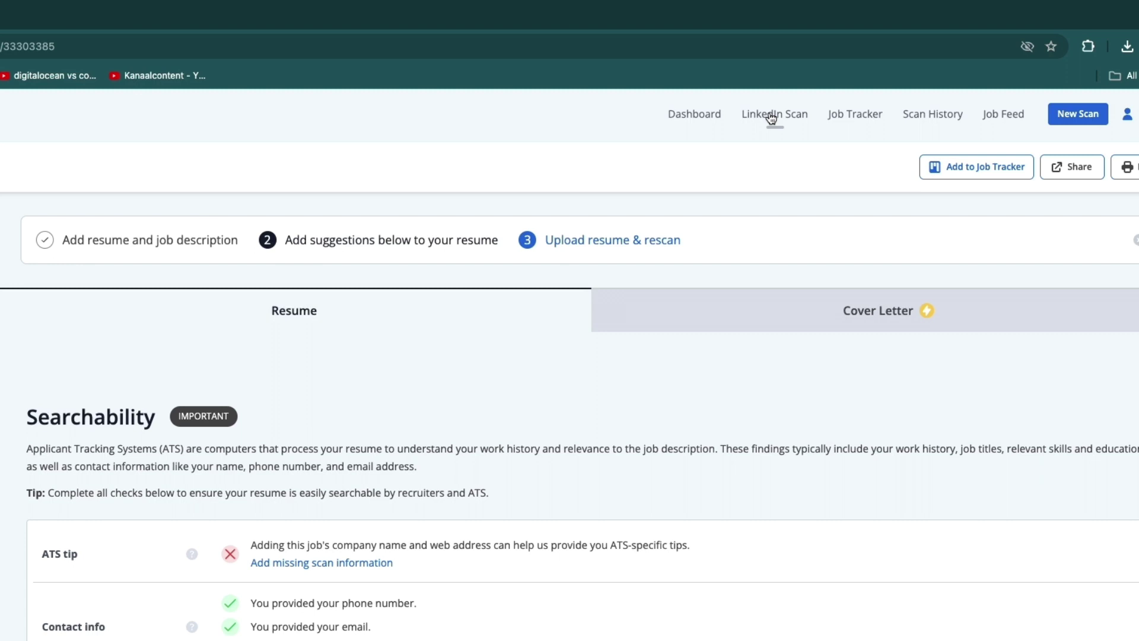
- View the LinkedIn Optimization page and read its three profile-scoring steps
{"action": "left_click", "coordinate": [771, 114]}
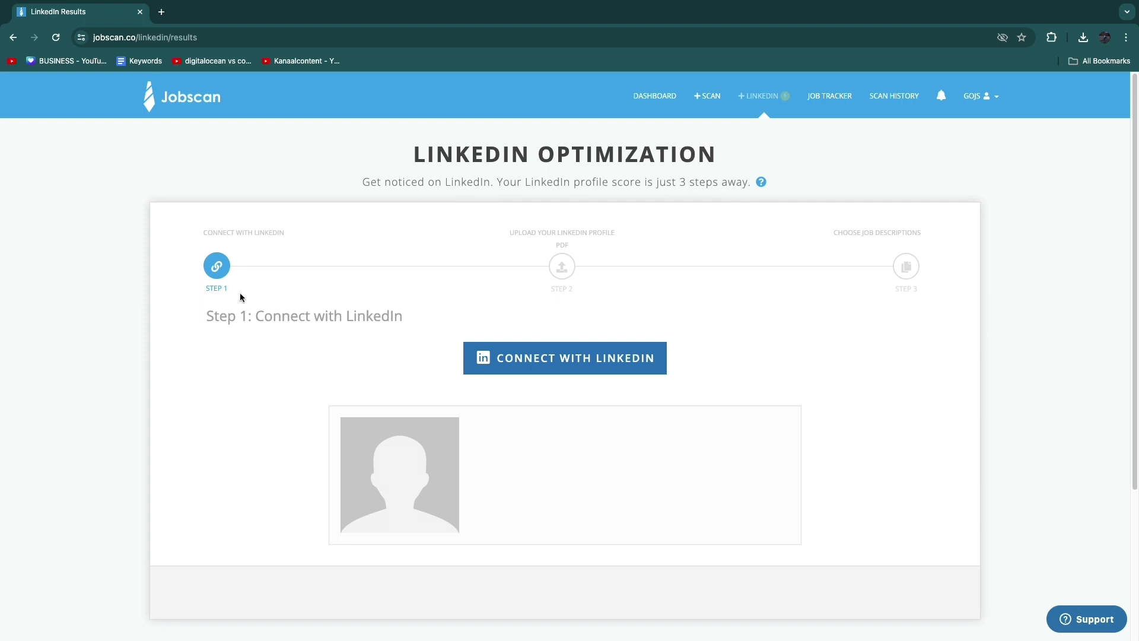
{"action": "left_click_drag", "start_coordinate": [505, 227], "coordinate": [638, 236]}
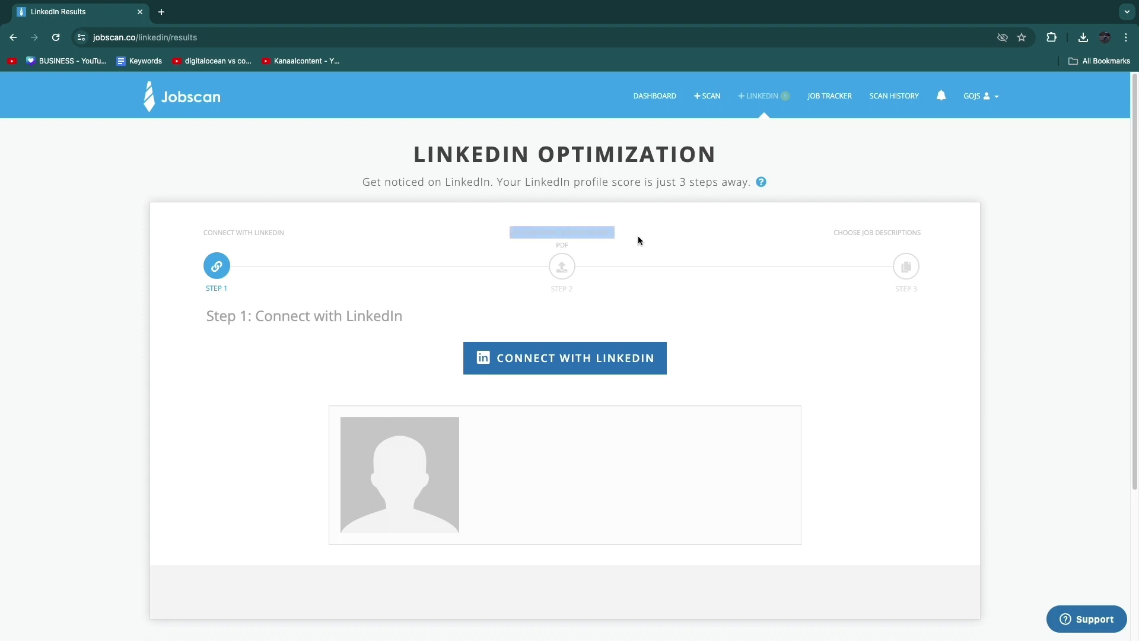
{"action": "left_click", "coordinate": [611, 235]}
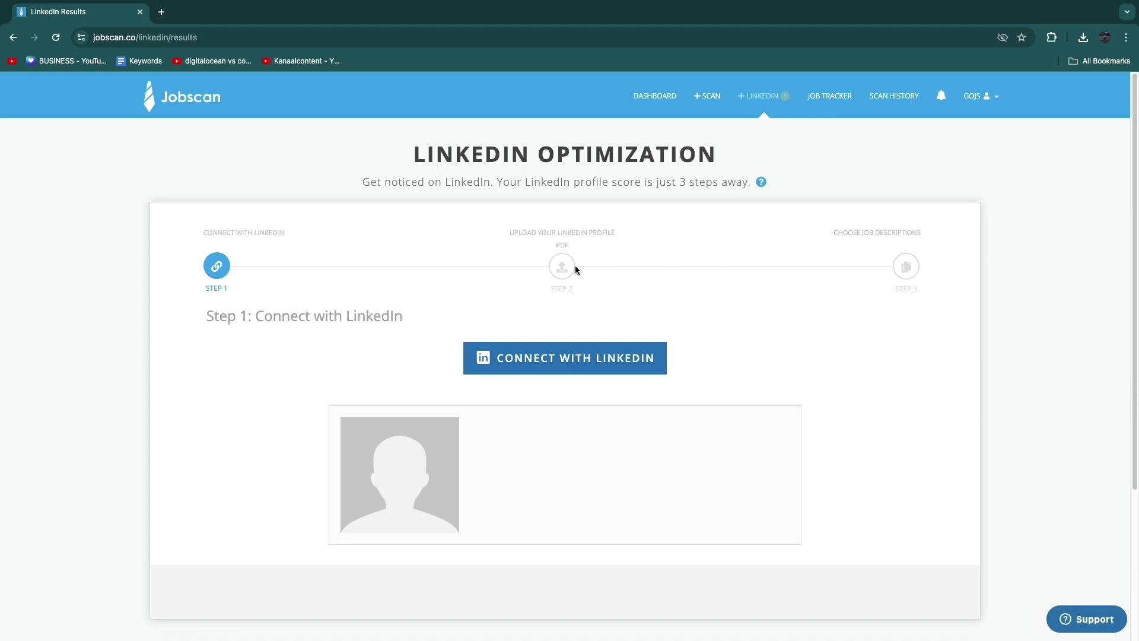
{"action": "left_click_drag", "start_coordinate": [848, 229], "coordinate": [977, 257]}
{"action": "left_click", "coordinate": [777, 267]}
{"action": "scroll", "coordinate": [710, 276], "scroll_direction": "down", "scroll_amount": 3}
{"action": "scroll", "coordinate": [635, 286], "scroll_direction": "up", "scroll_amount": 1}
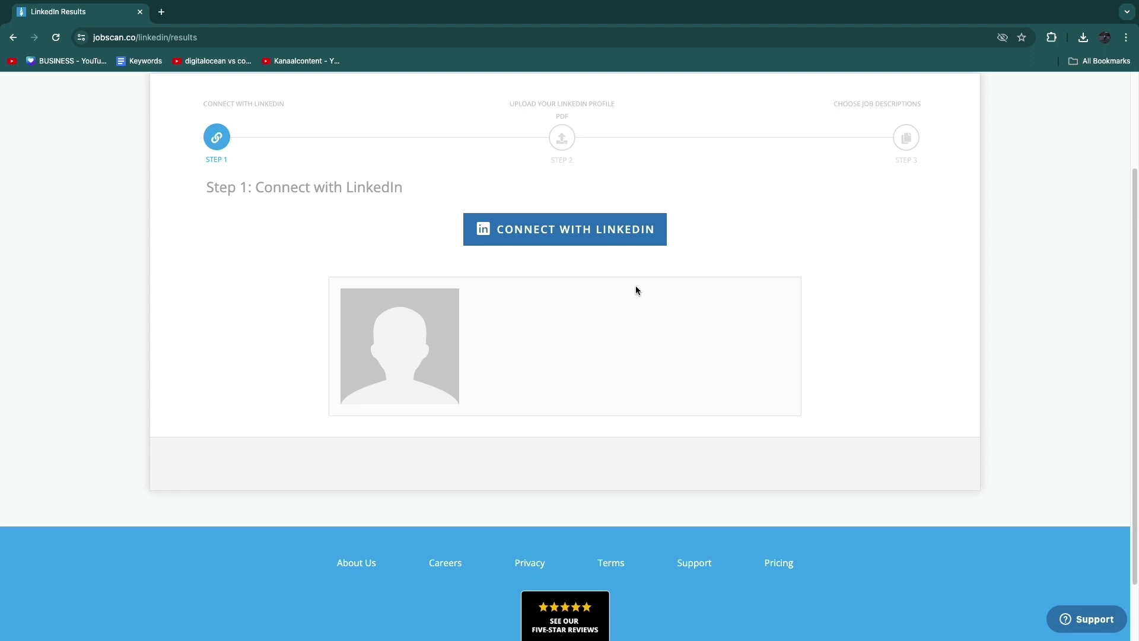
{"action": "scroll", "coordinate": [618, 302], "scroll_direction": "up", "scroll_amount": 3}
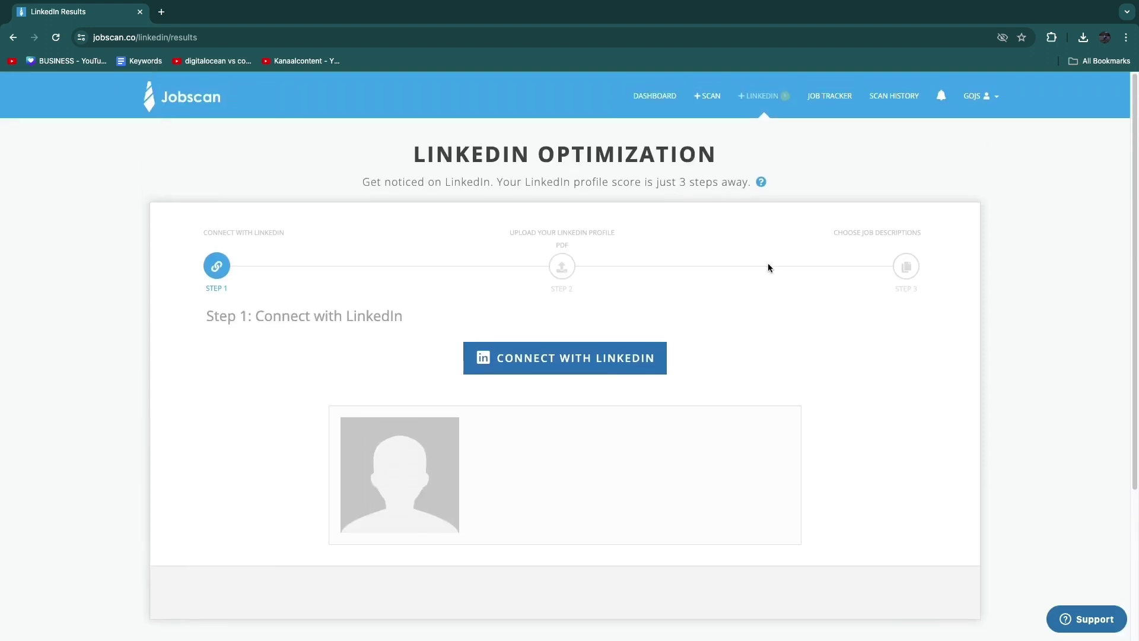
- From the Dashboard open the Job Tracker board, view its Add Job form and close it
{"action": "left_click", "coordinate": [671, 92]}
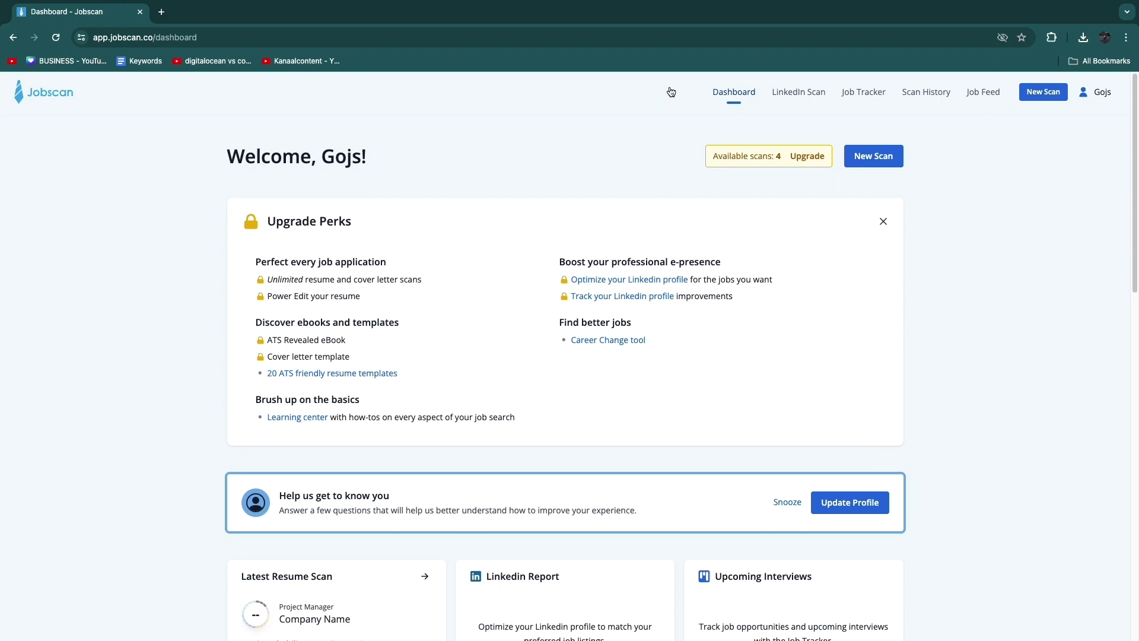
{"action": "left_click", "coordinate": [864, 91]}
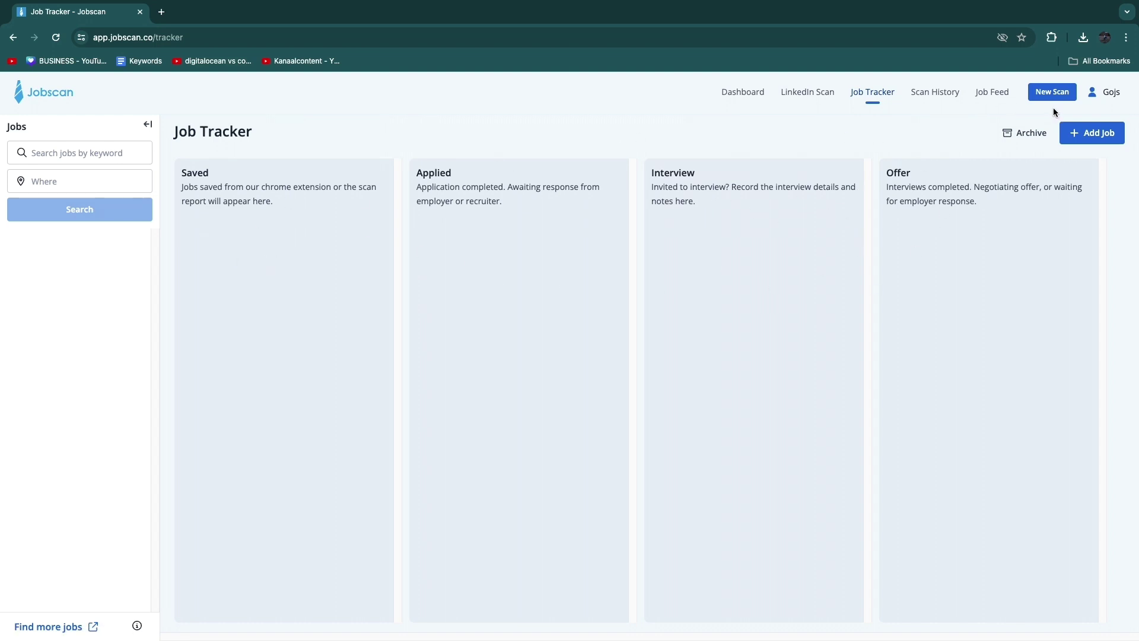
{"action": "left_click", "coordinate": [1091, 134]}
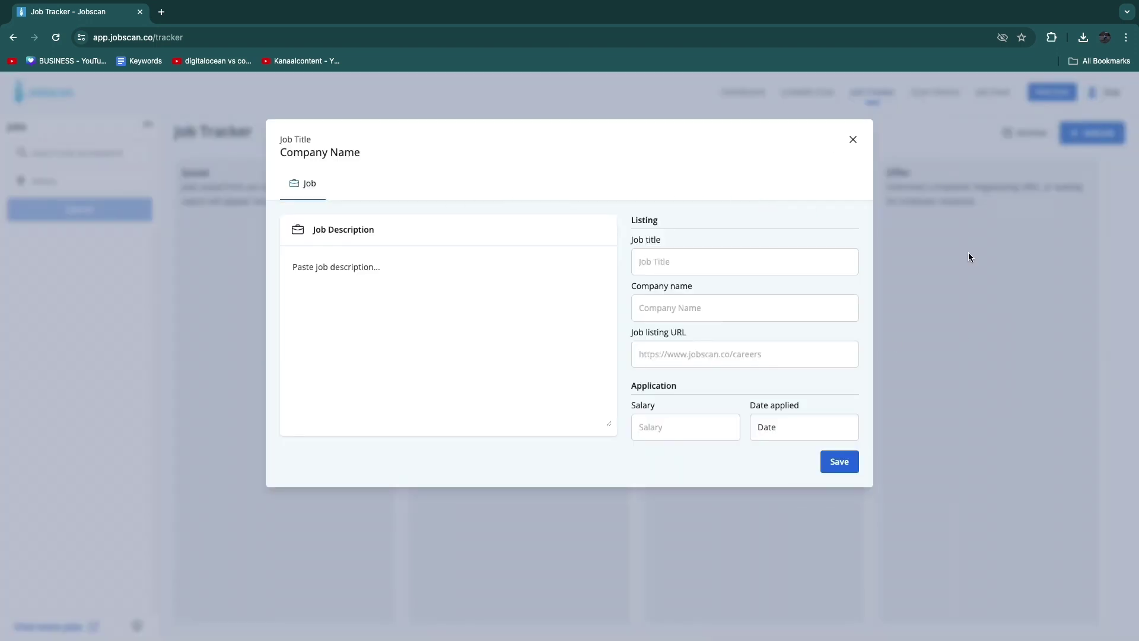
{"action": "left_click", "coordinate": [968, 232]}
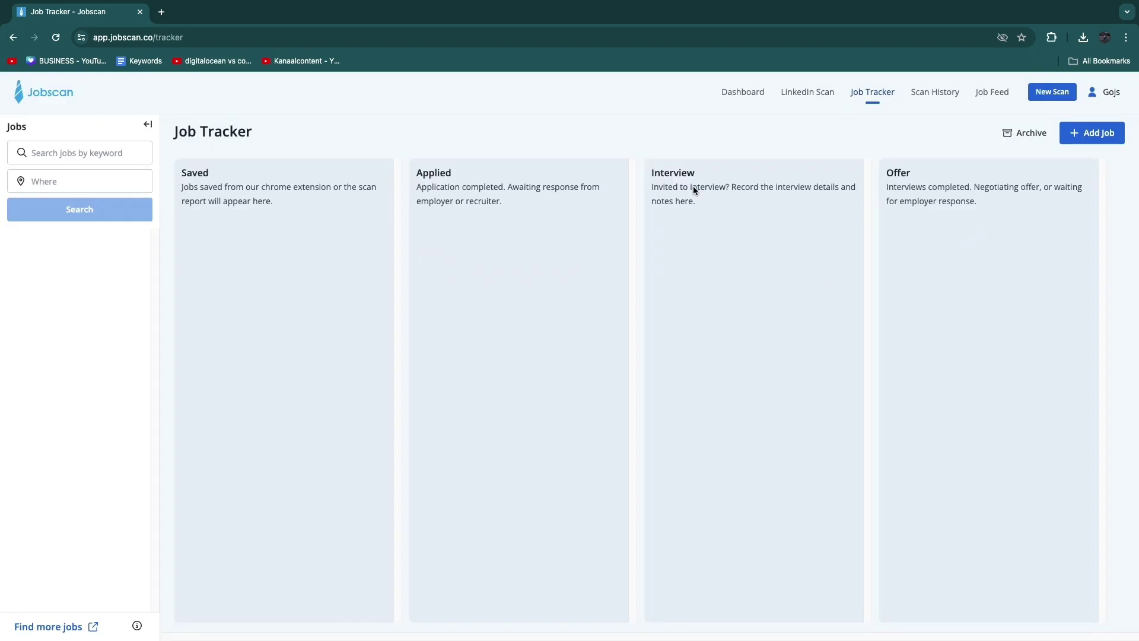
- Go back in the browser to the welcome dashboard with four scans available
{"action": "left_click", "coordinate": [13, 37]}
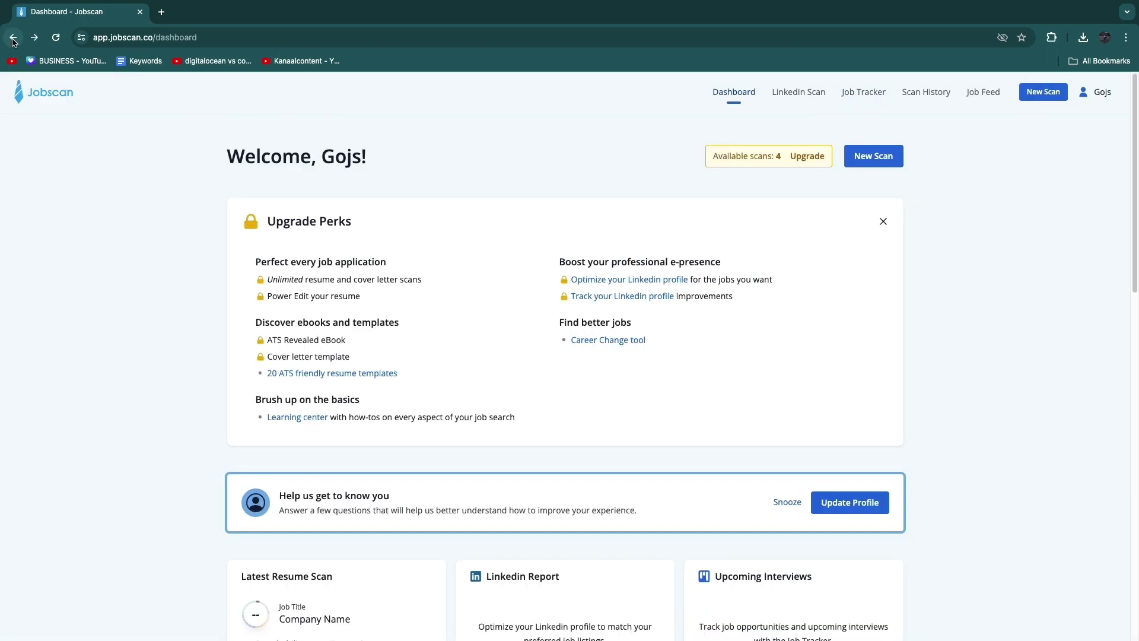